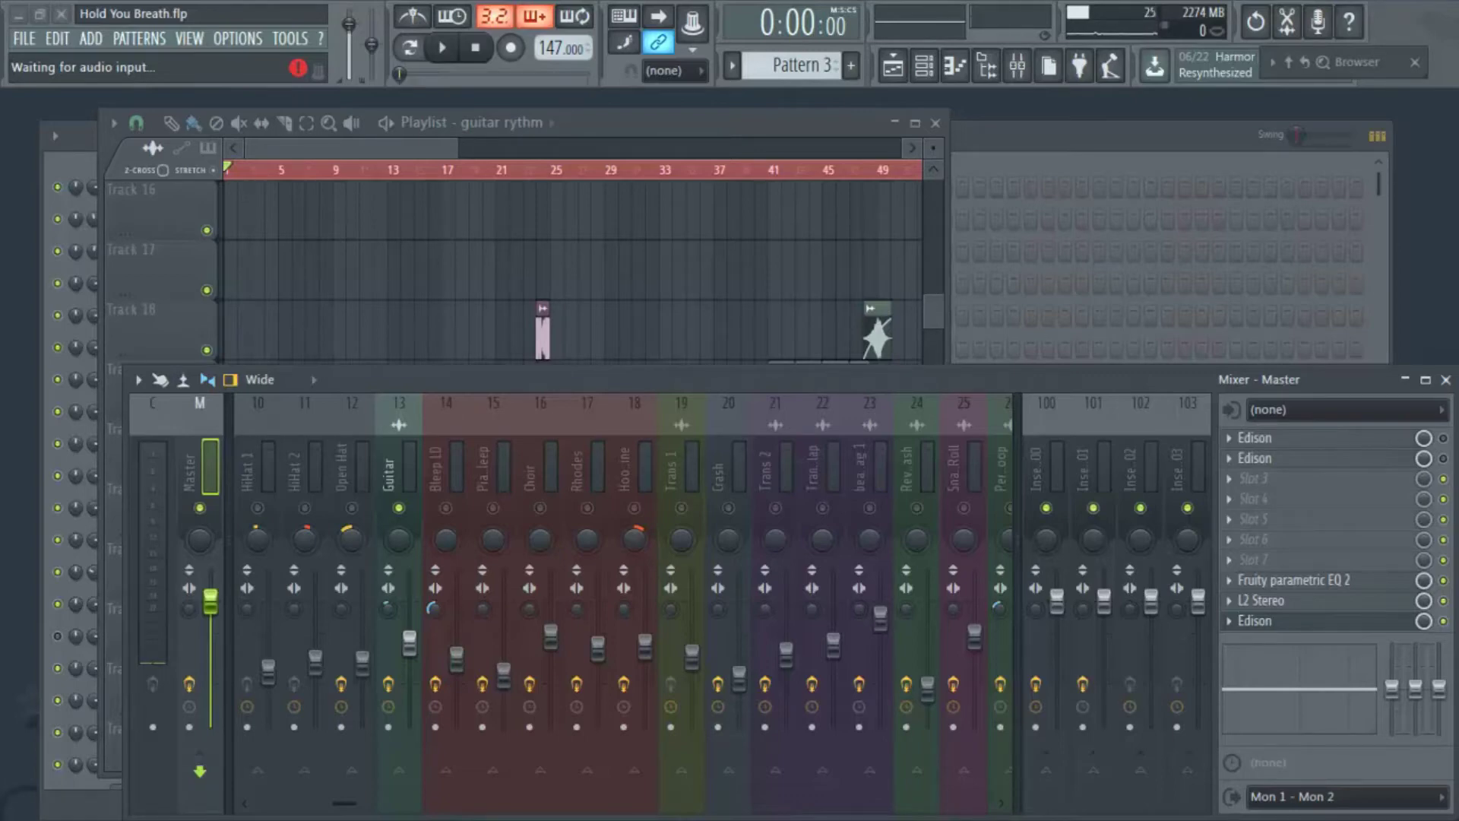
- Flip to the Playlist and back, then select mixer insert 13 'Guitar' to reveal its effect slots
key("F5")
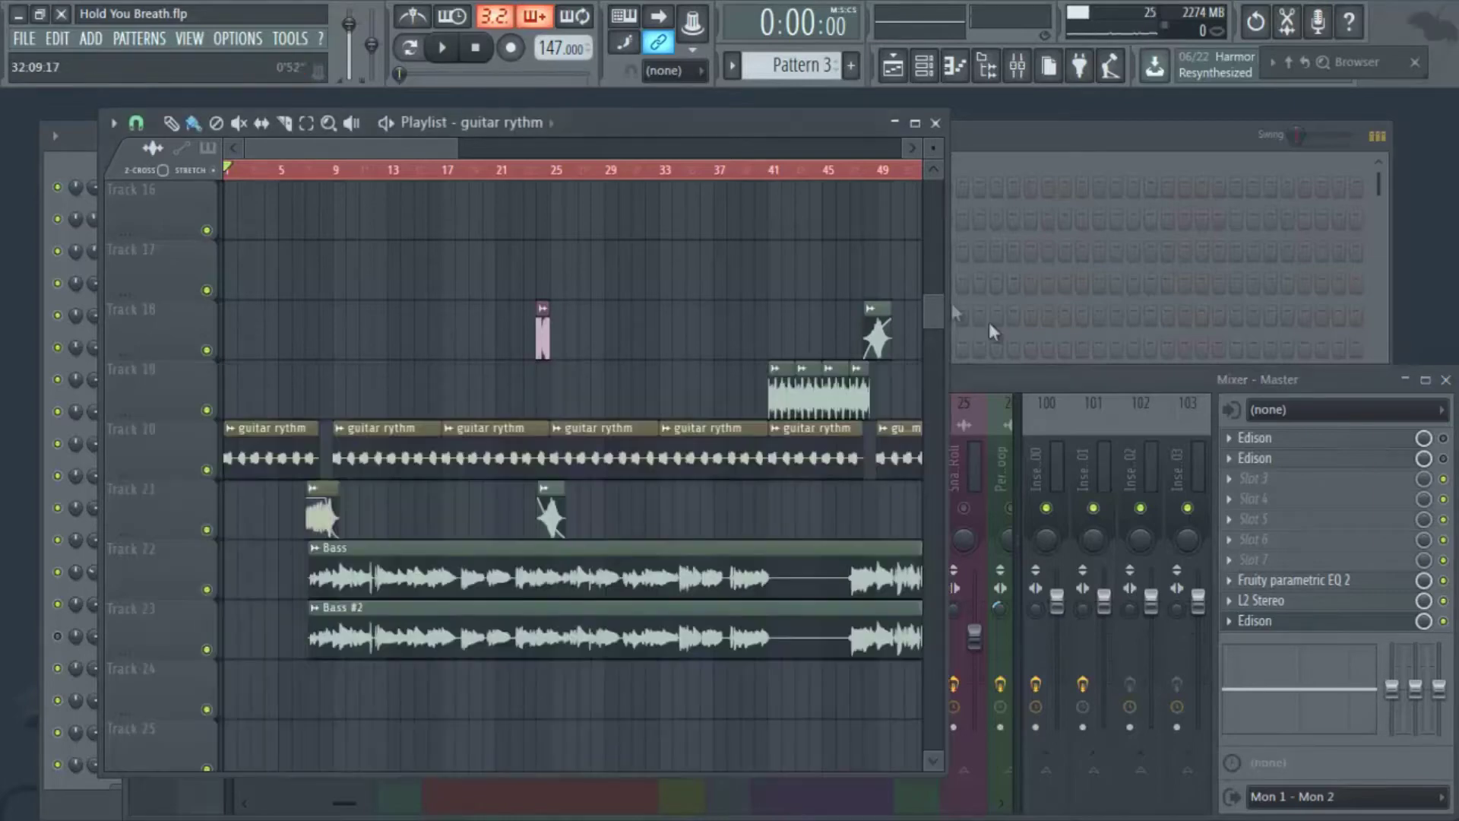
left_click(1051, 366)
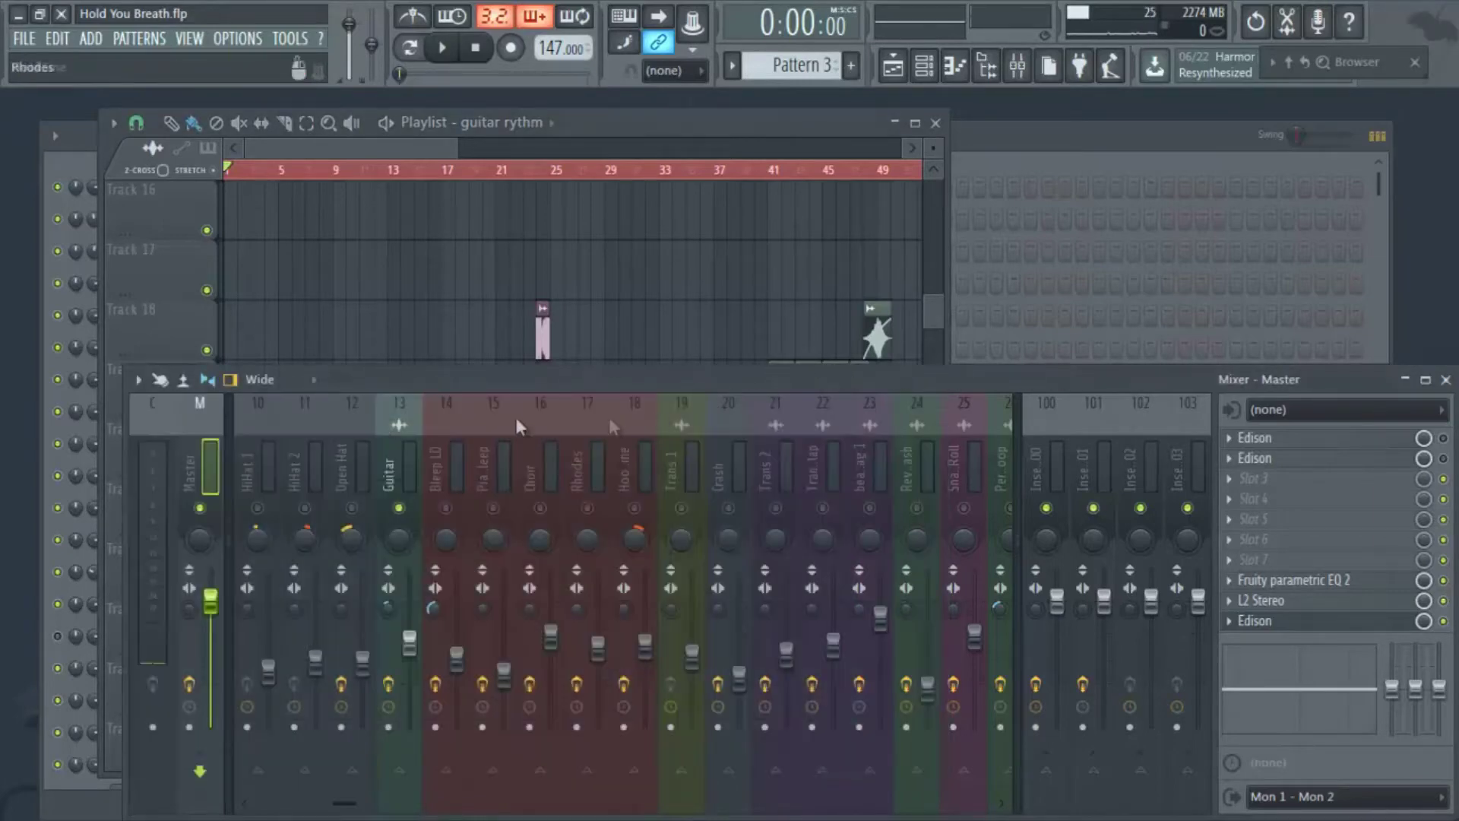
left_click(403, 459)
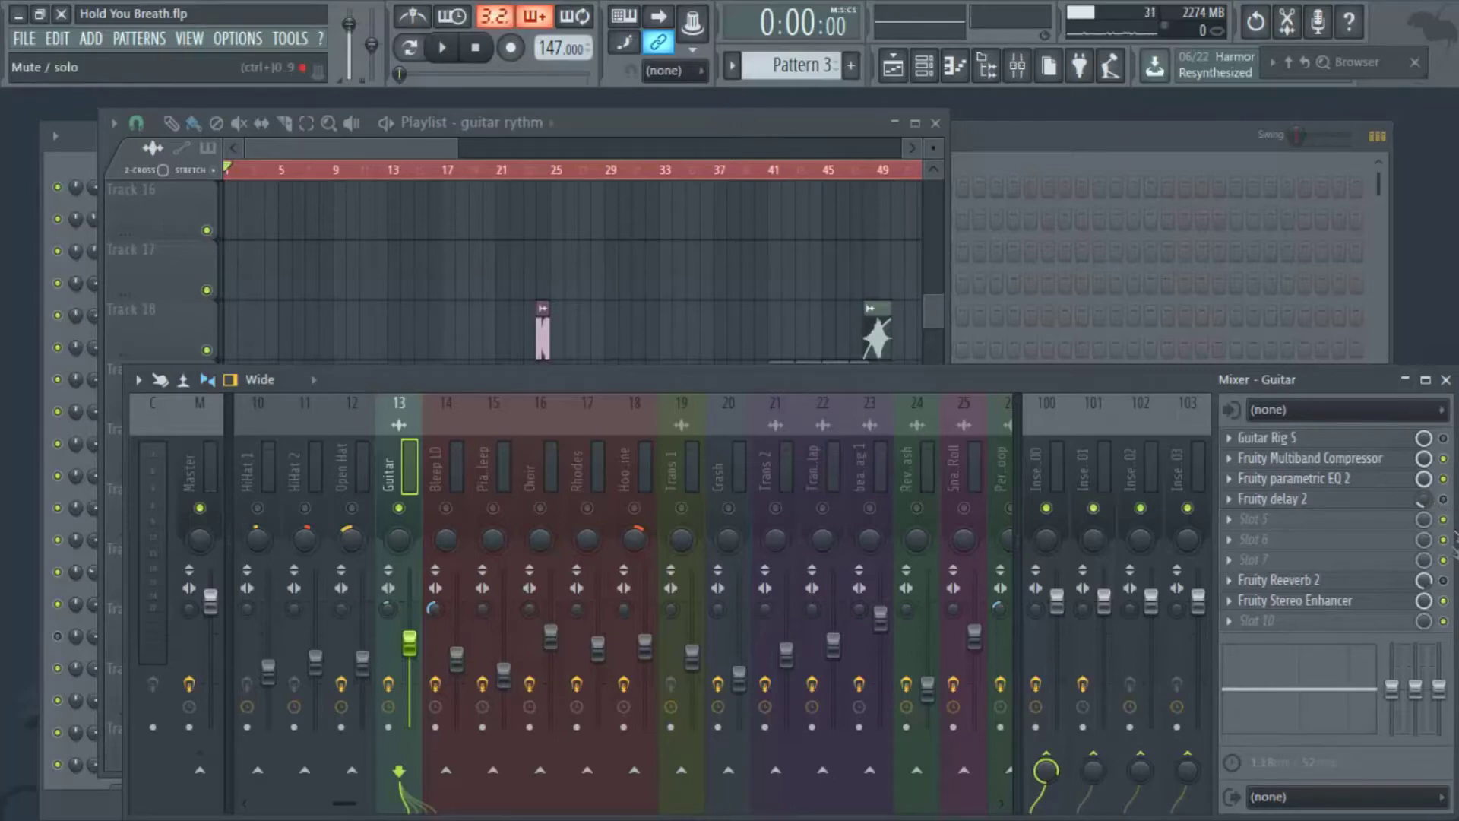
- Play the song to hear the guitar, then open Fruity Reeverb 2 on the Guitar insert
left_click(704, 128)
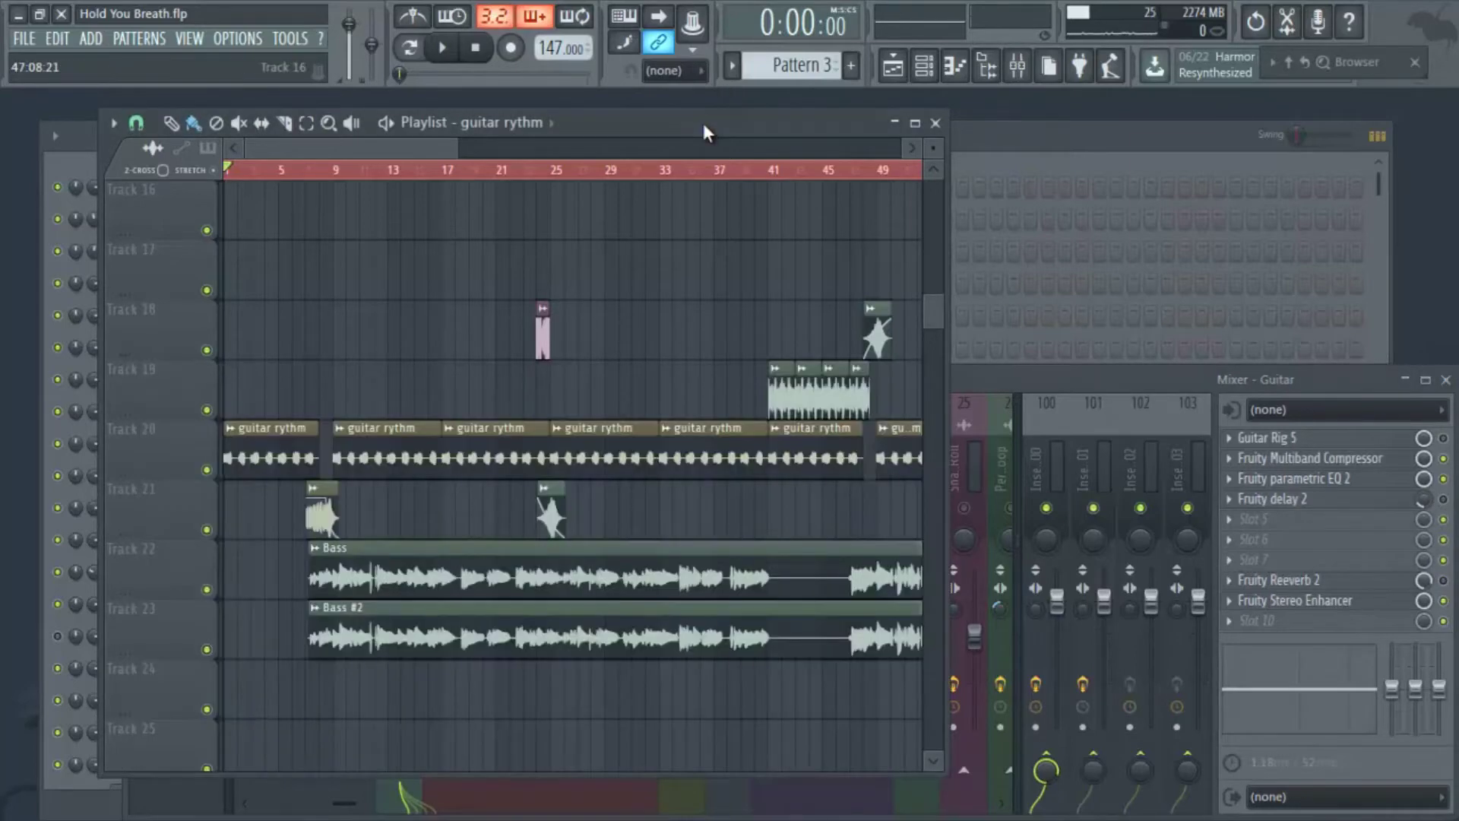
key("space")
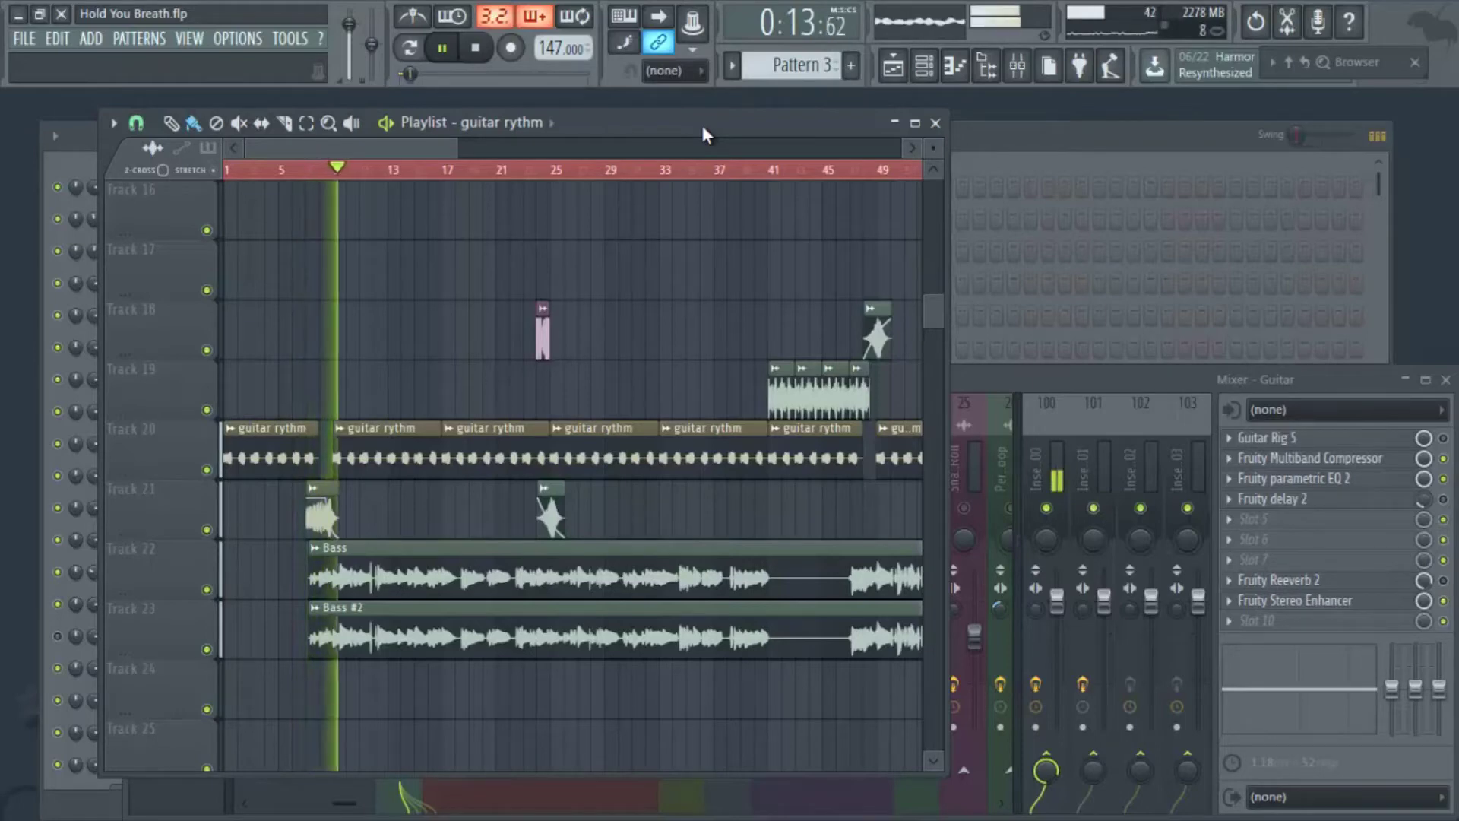
key("space")
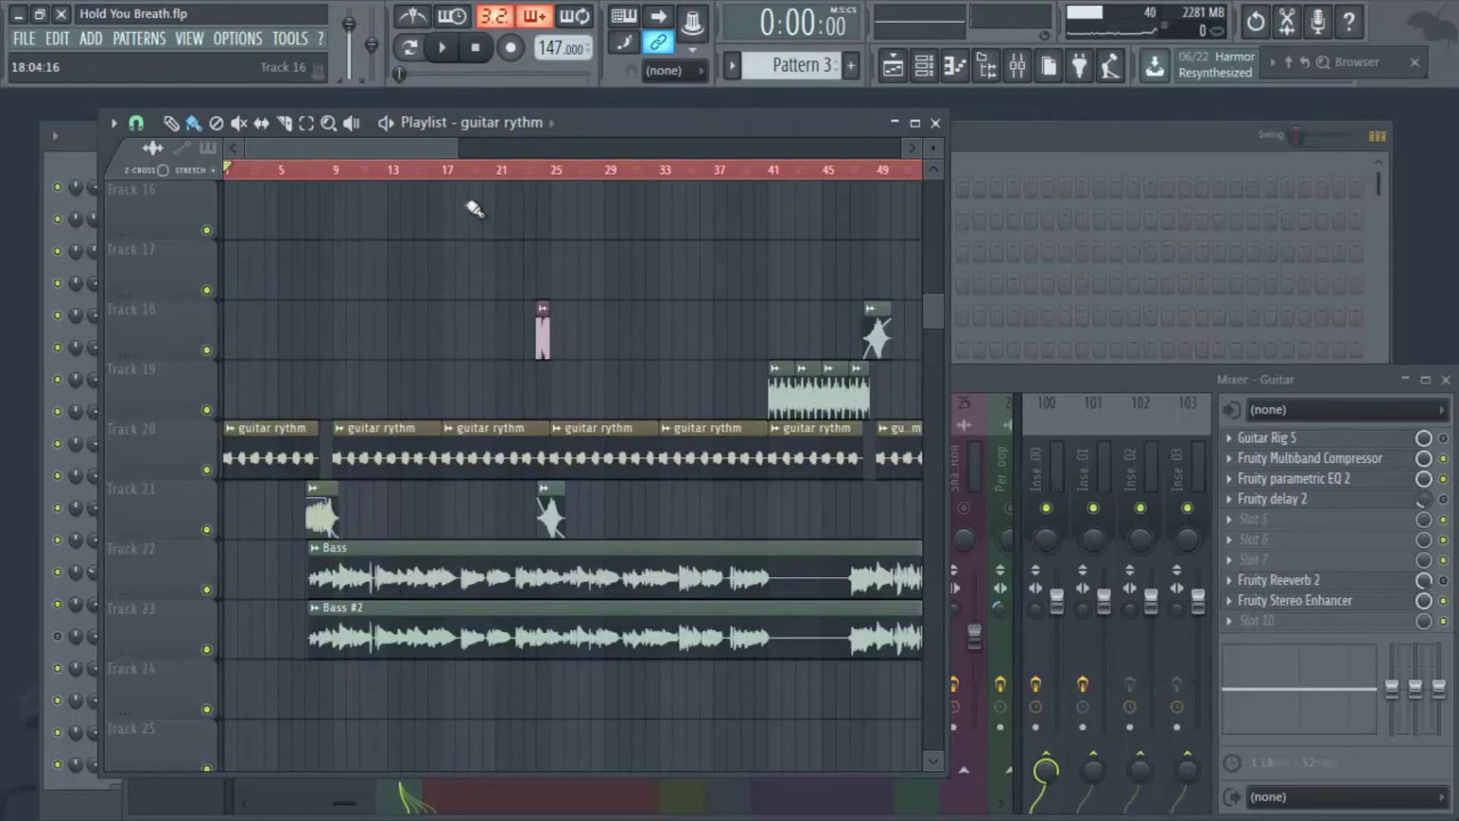
left_click(1361, 580)
left_click_drag(270, 114, 892, 334)
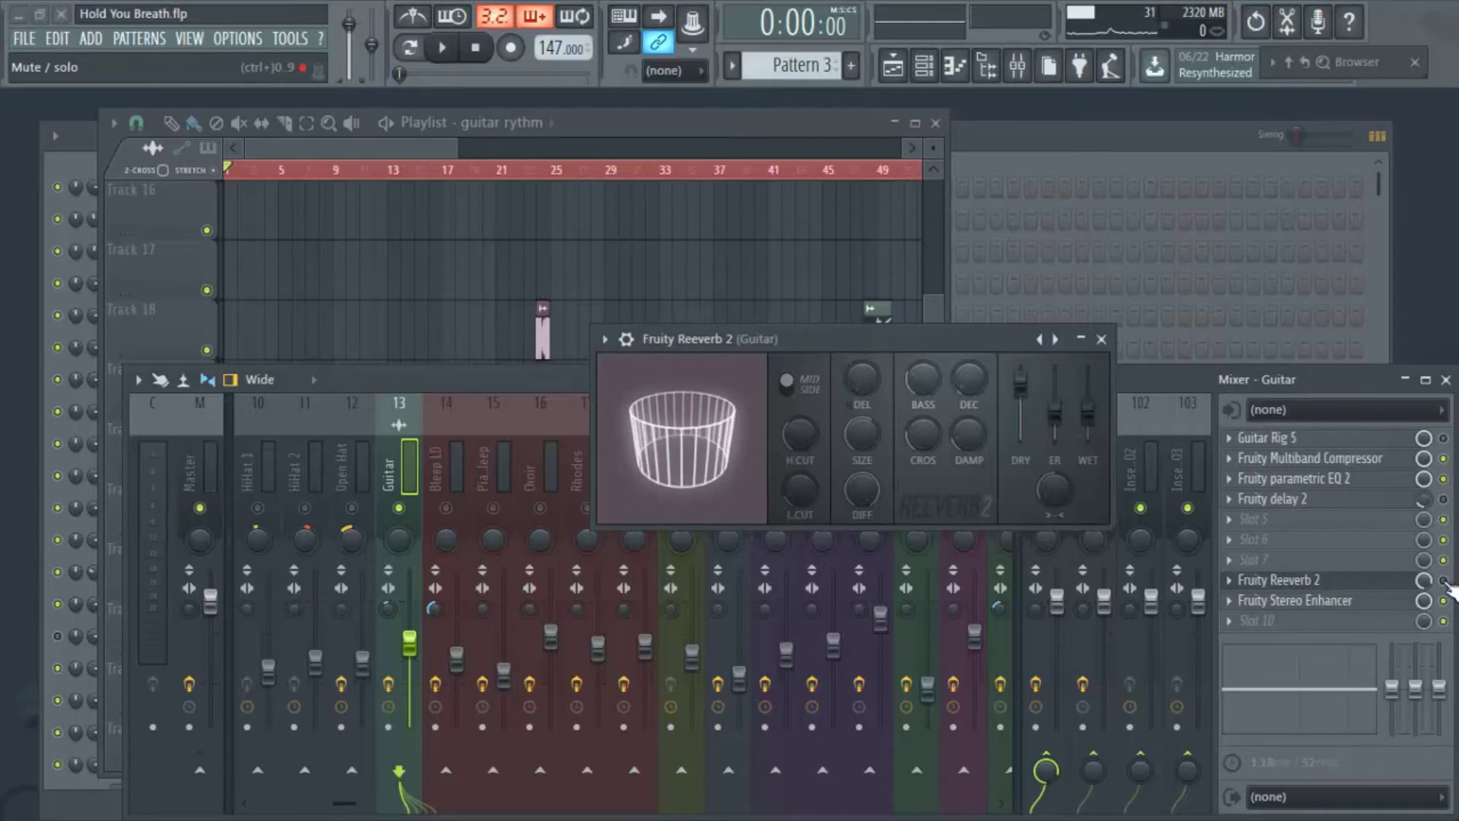
- Re-enable Fruity Reeverb 2 on the Guitar insert and play the song to hear it
left_click(1446, 582)
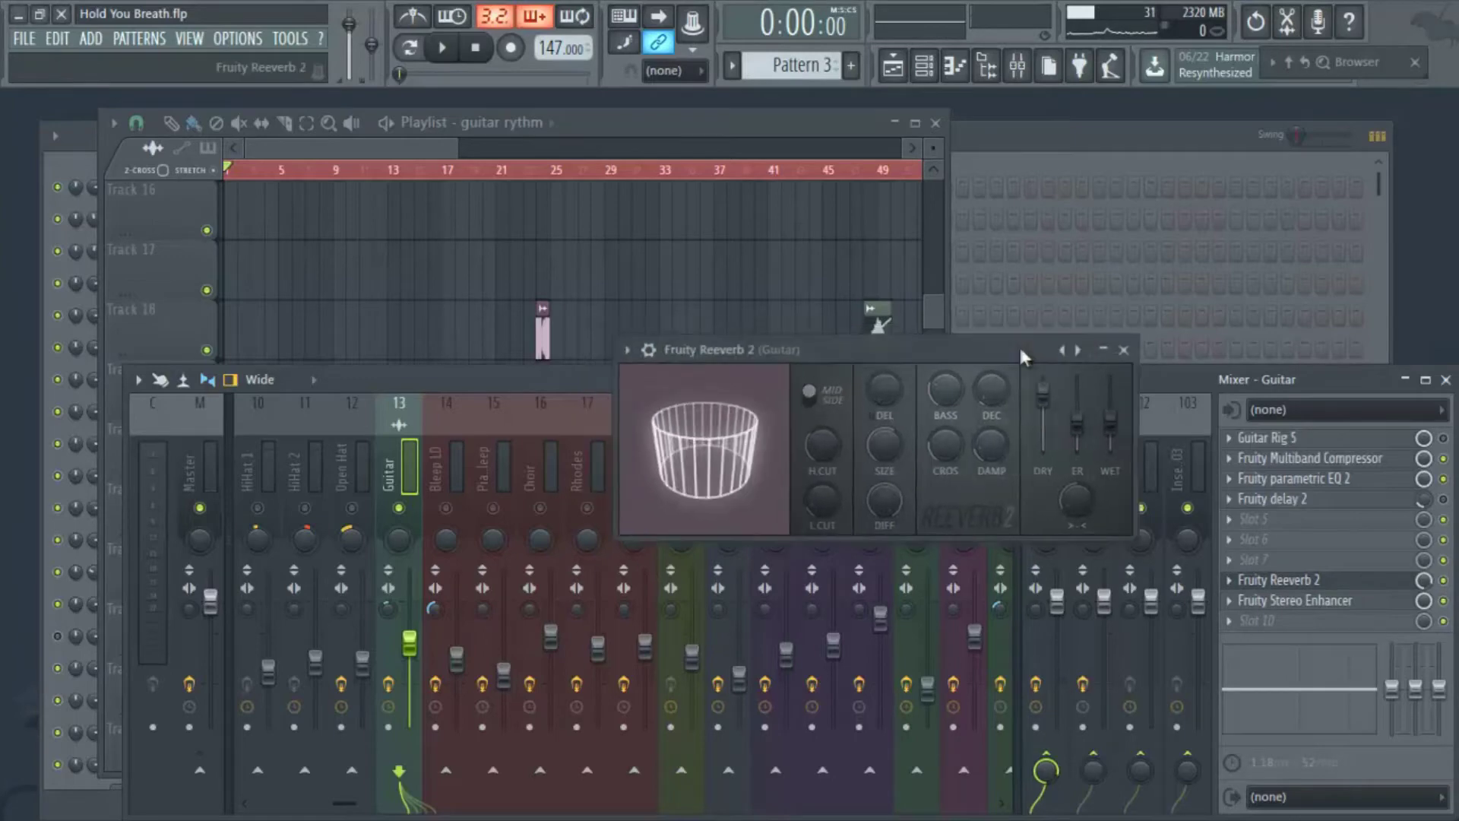
left_click_drag(966, 338, 1071, 285)
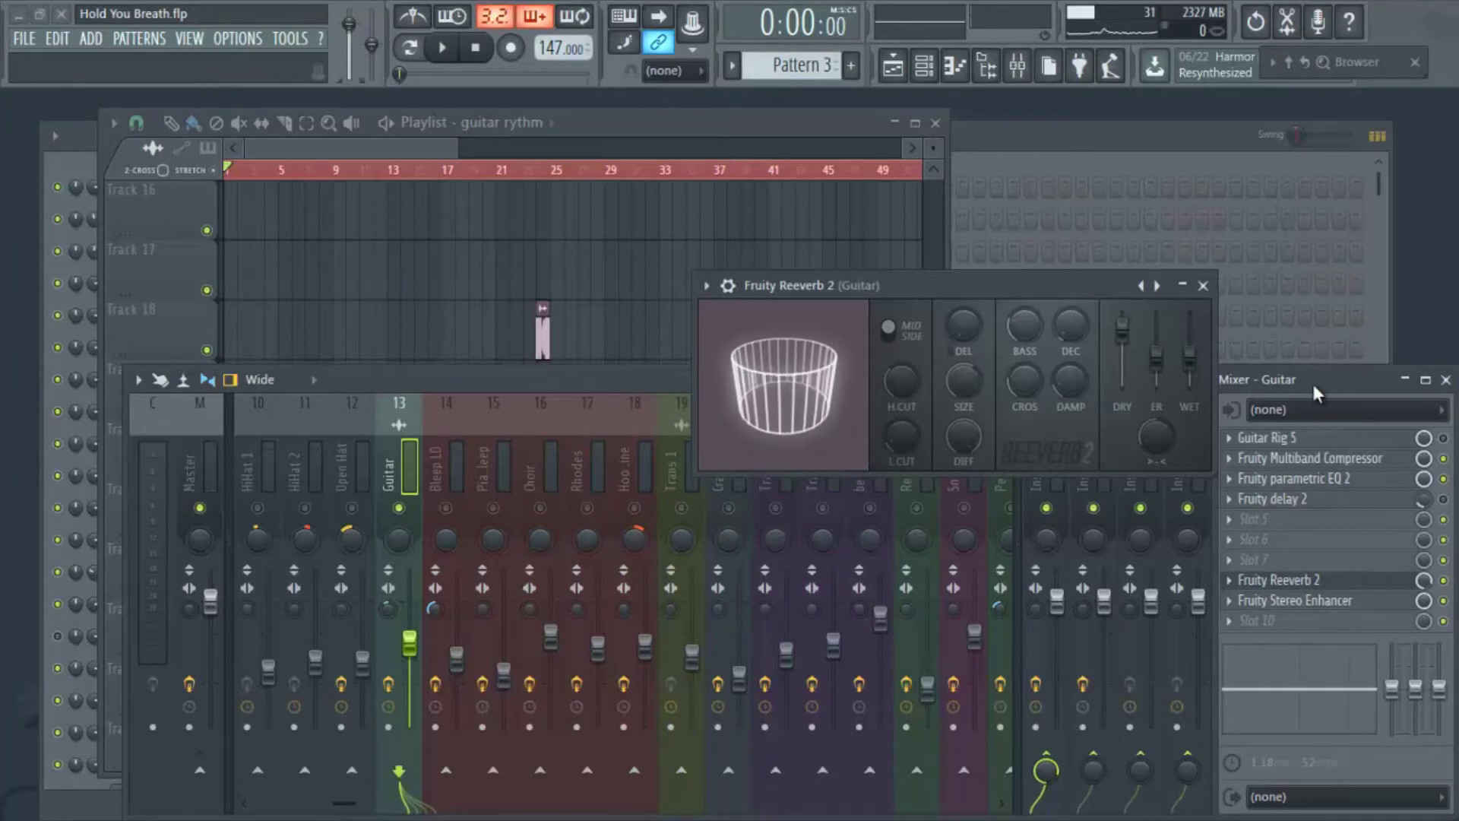
key("space")
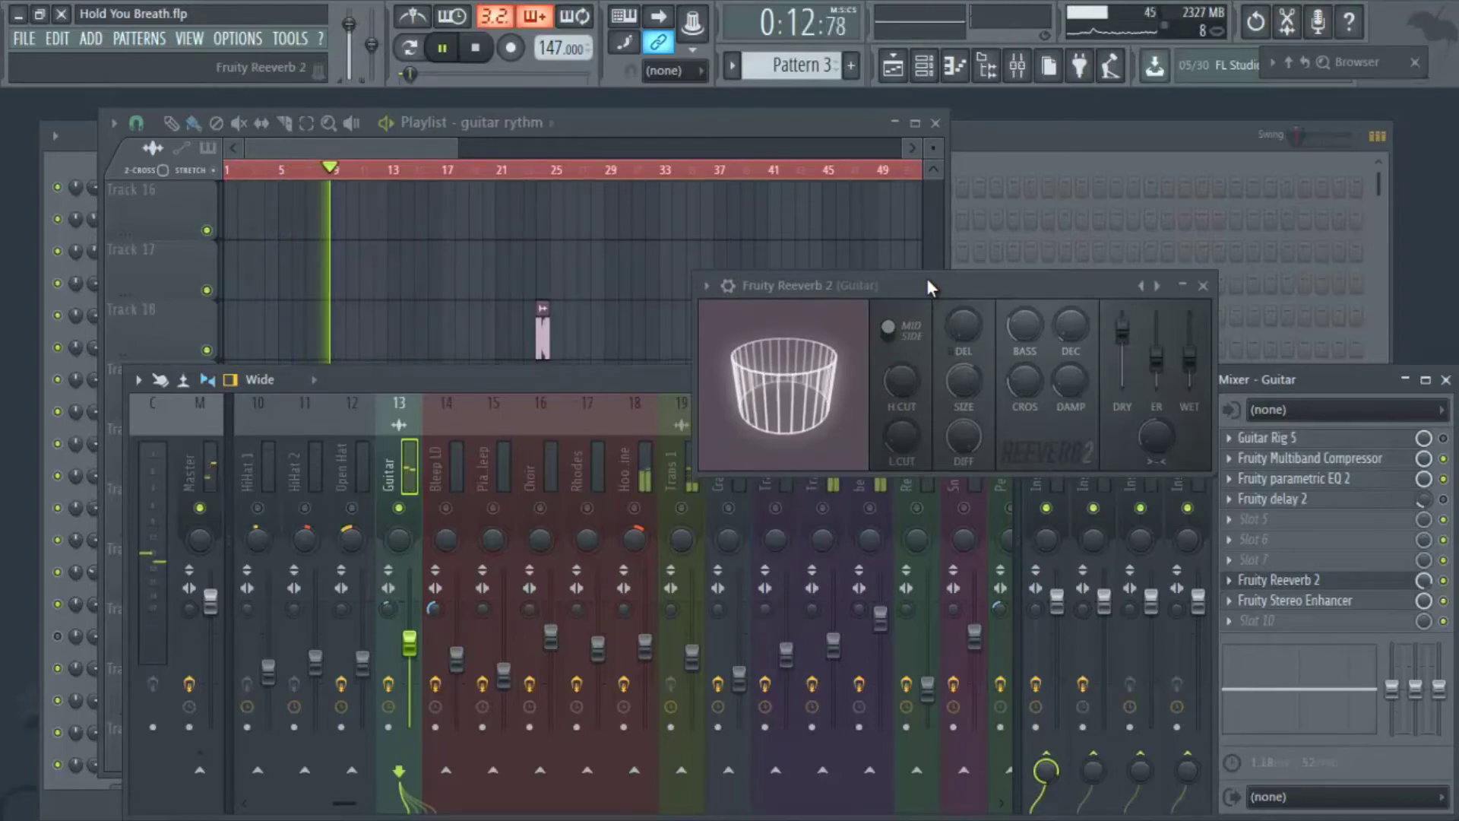
key("space")
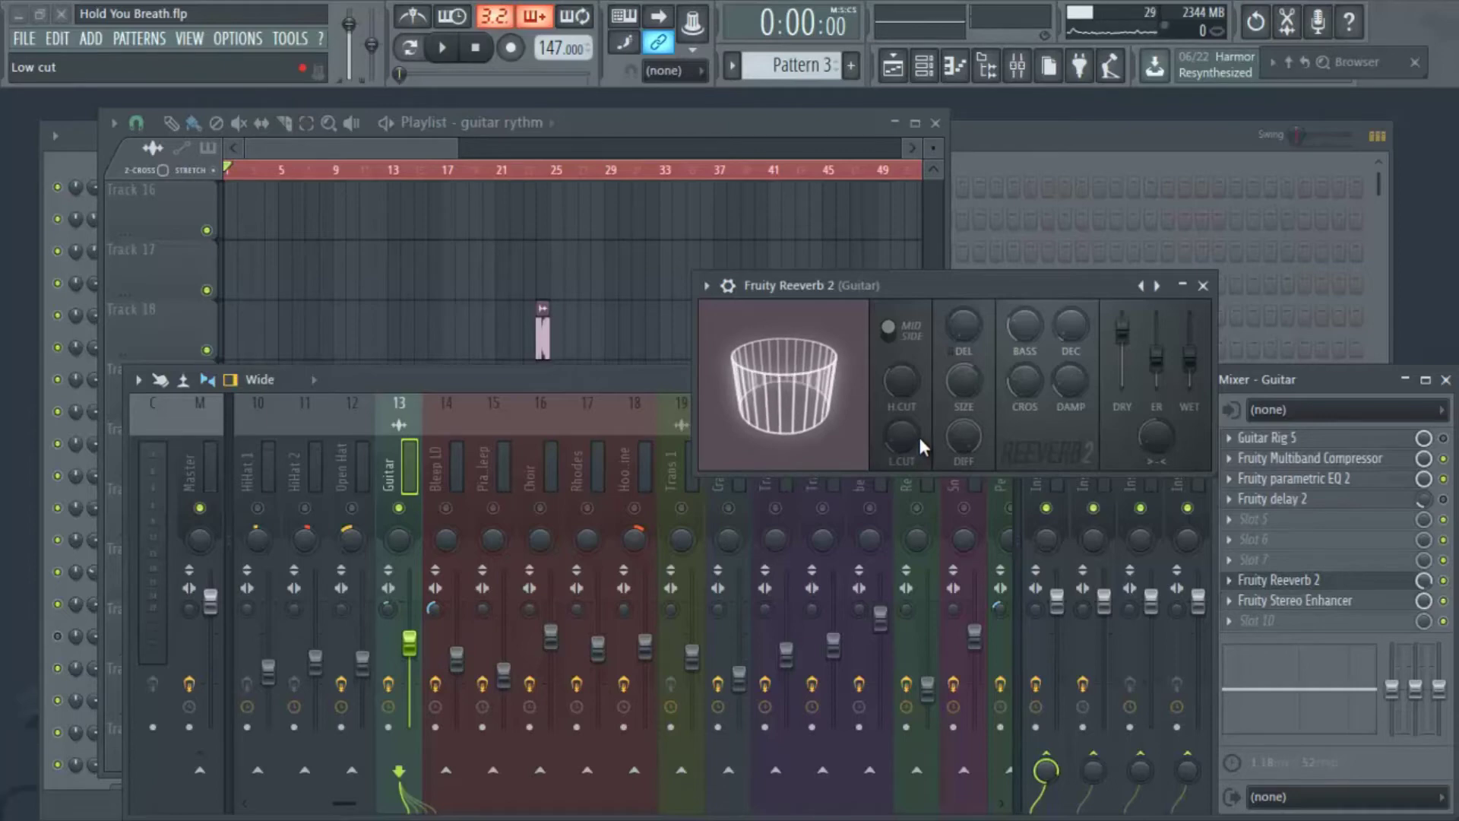
- Turn the reverb's L.CUT knob to Off and play the song twice to compare
scroll(905, 435, "down", 3)
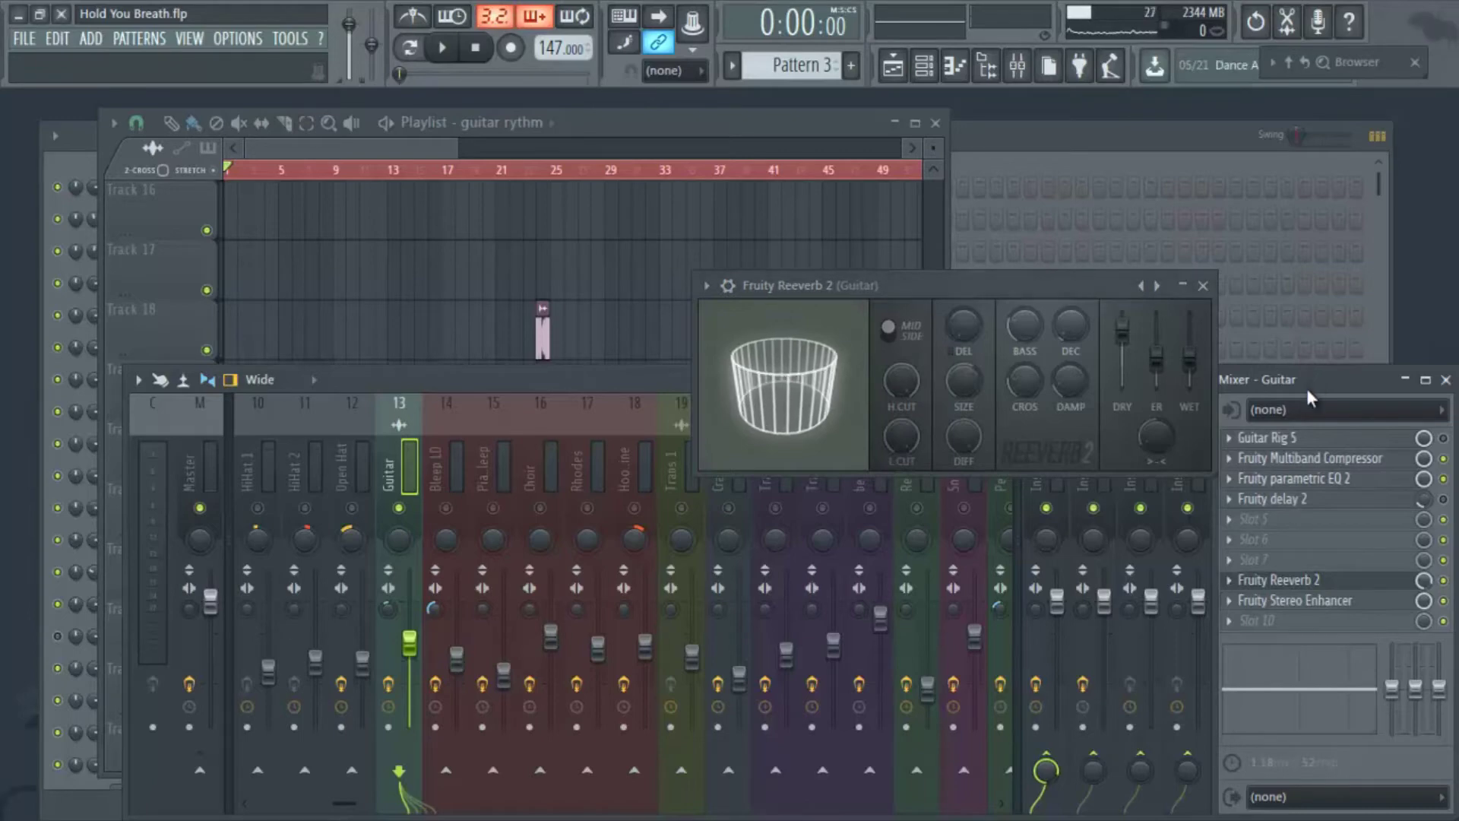
key("space")
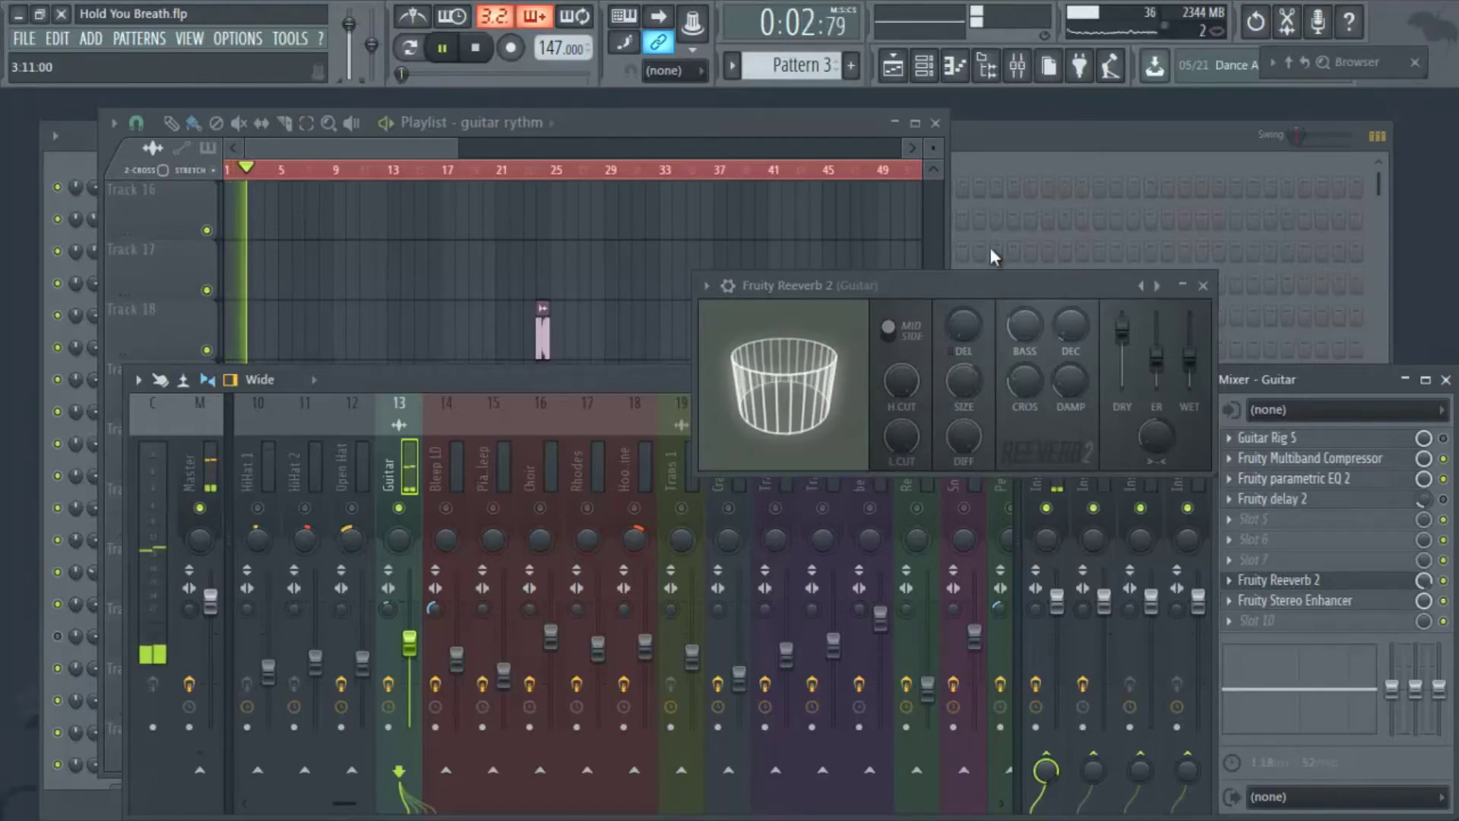
key("space")
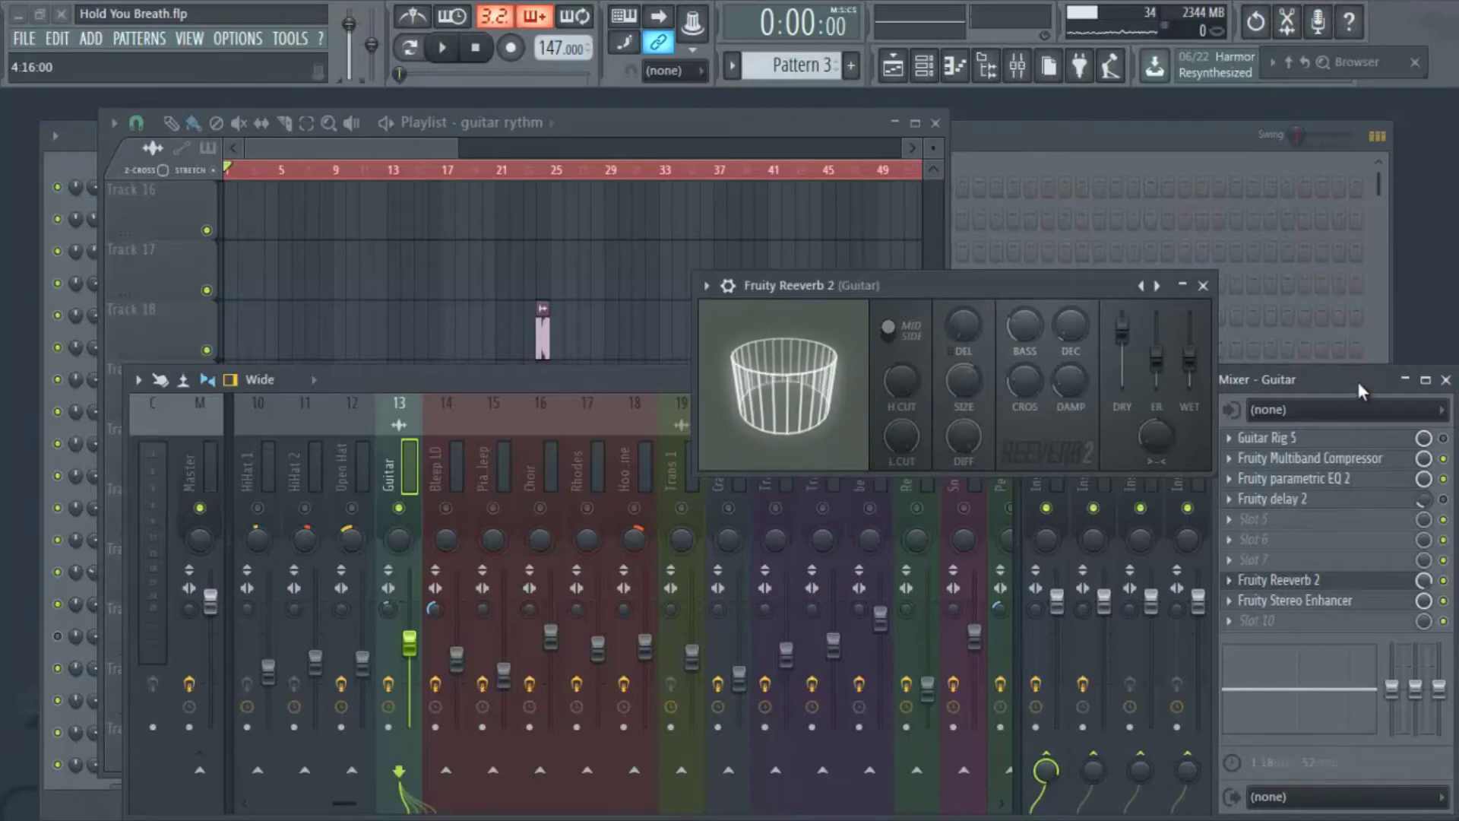
key("space")
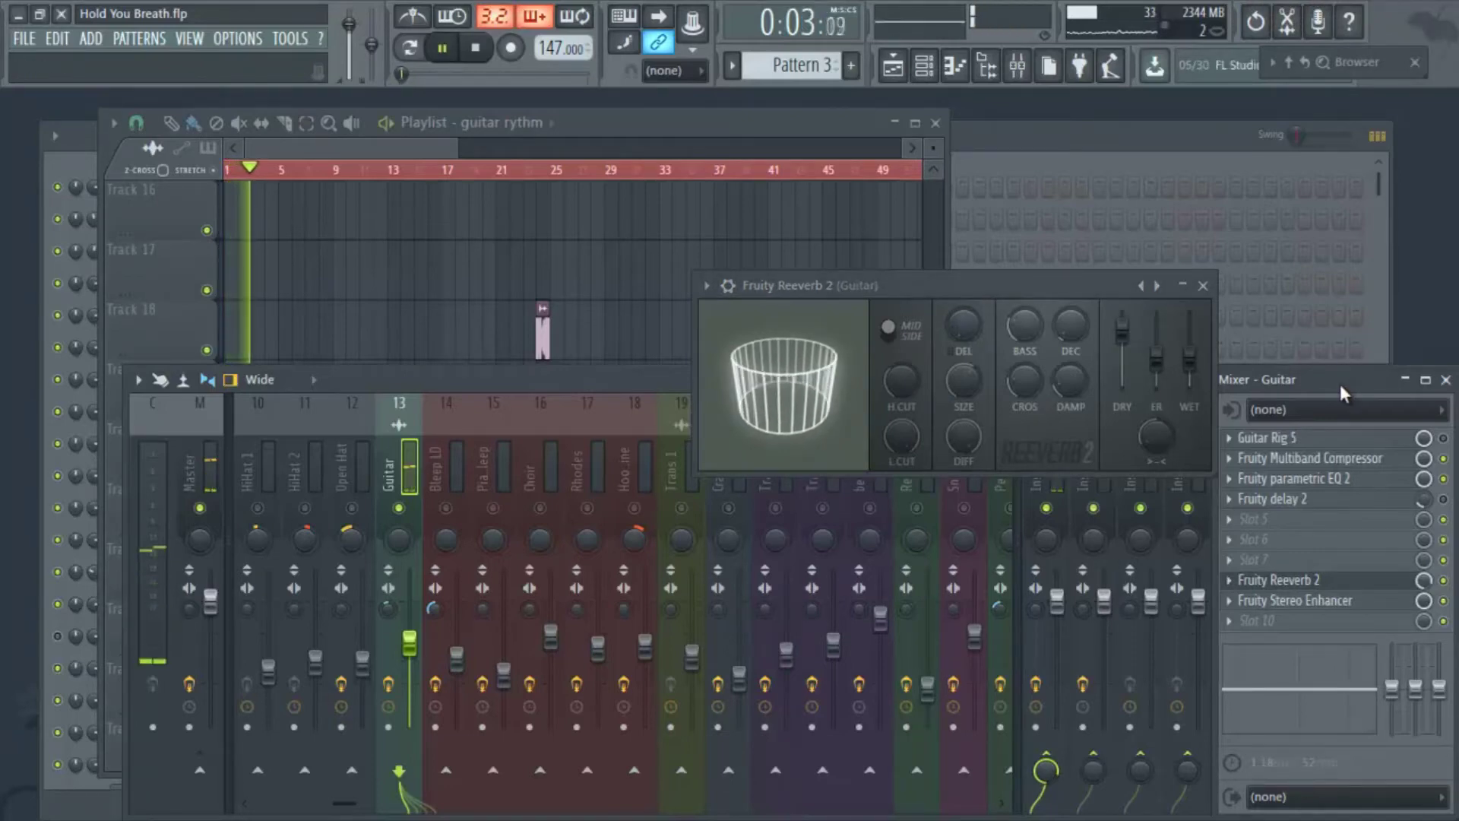
key("space")
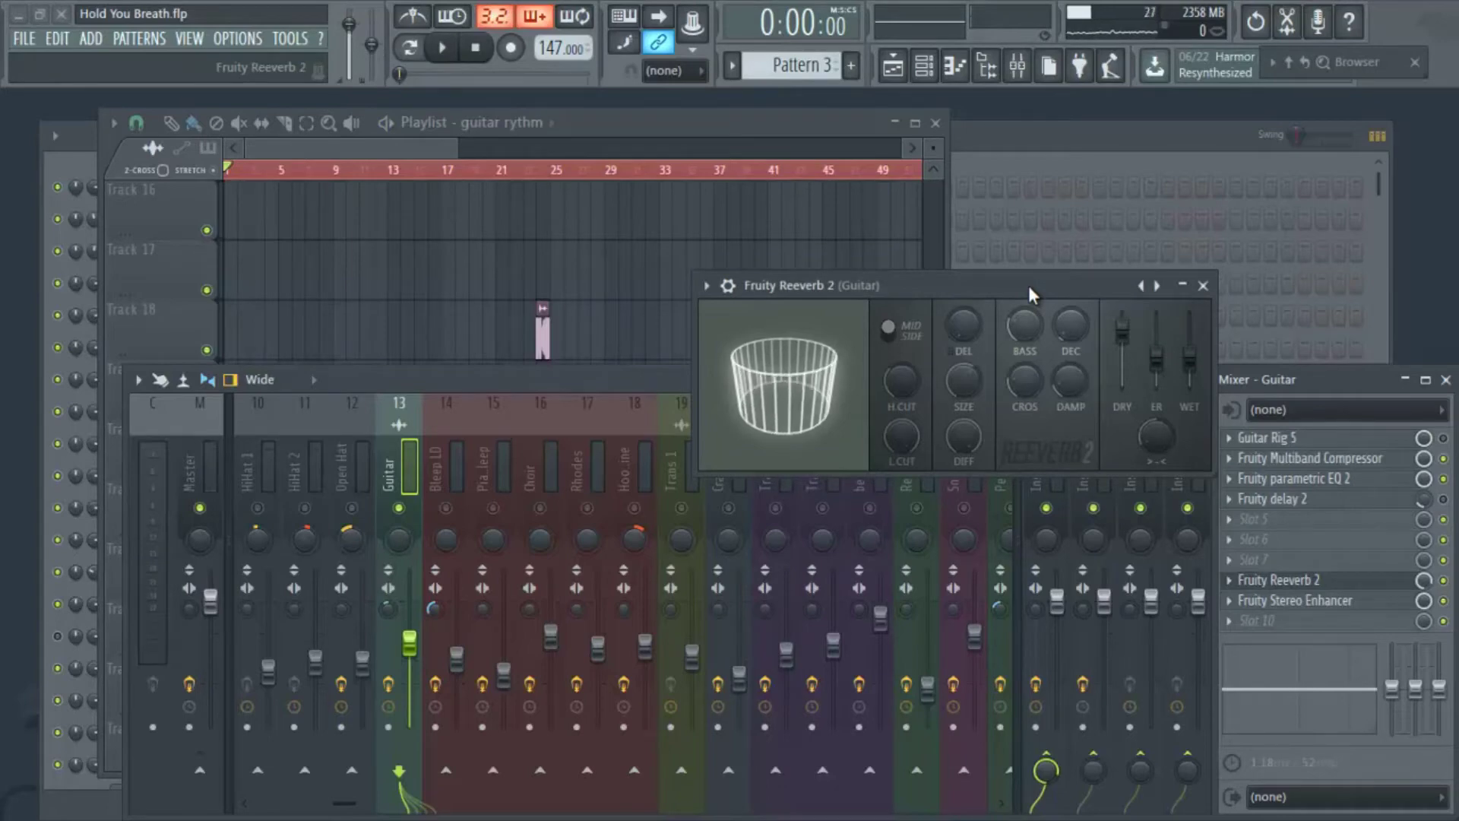
- Undo the low cut tweak and play the song again to hear the change
key("ctrl+z")
key("ctrl+alt+z")
key("ctrl+alt+z")
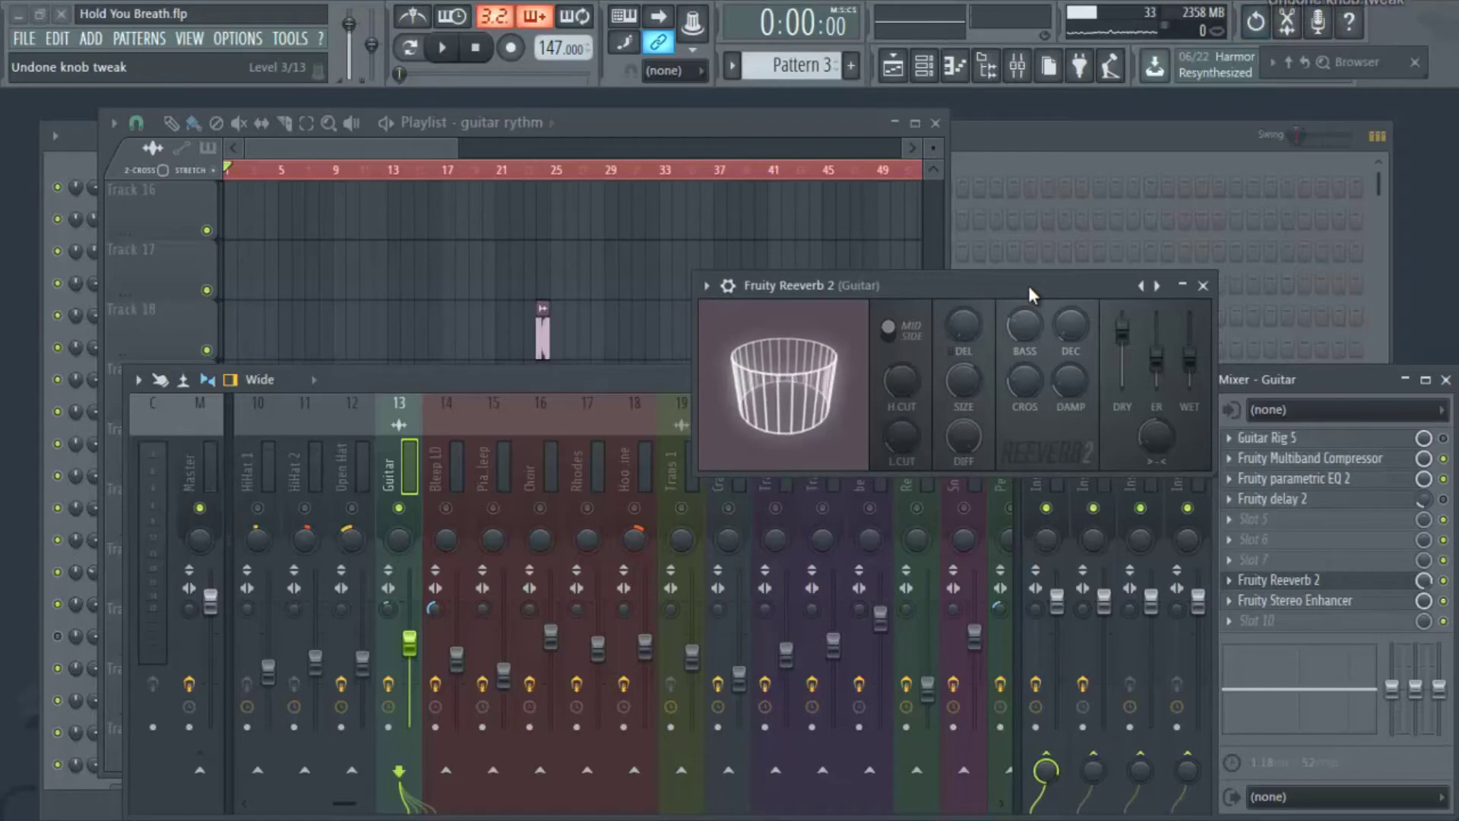
key("space")
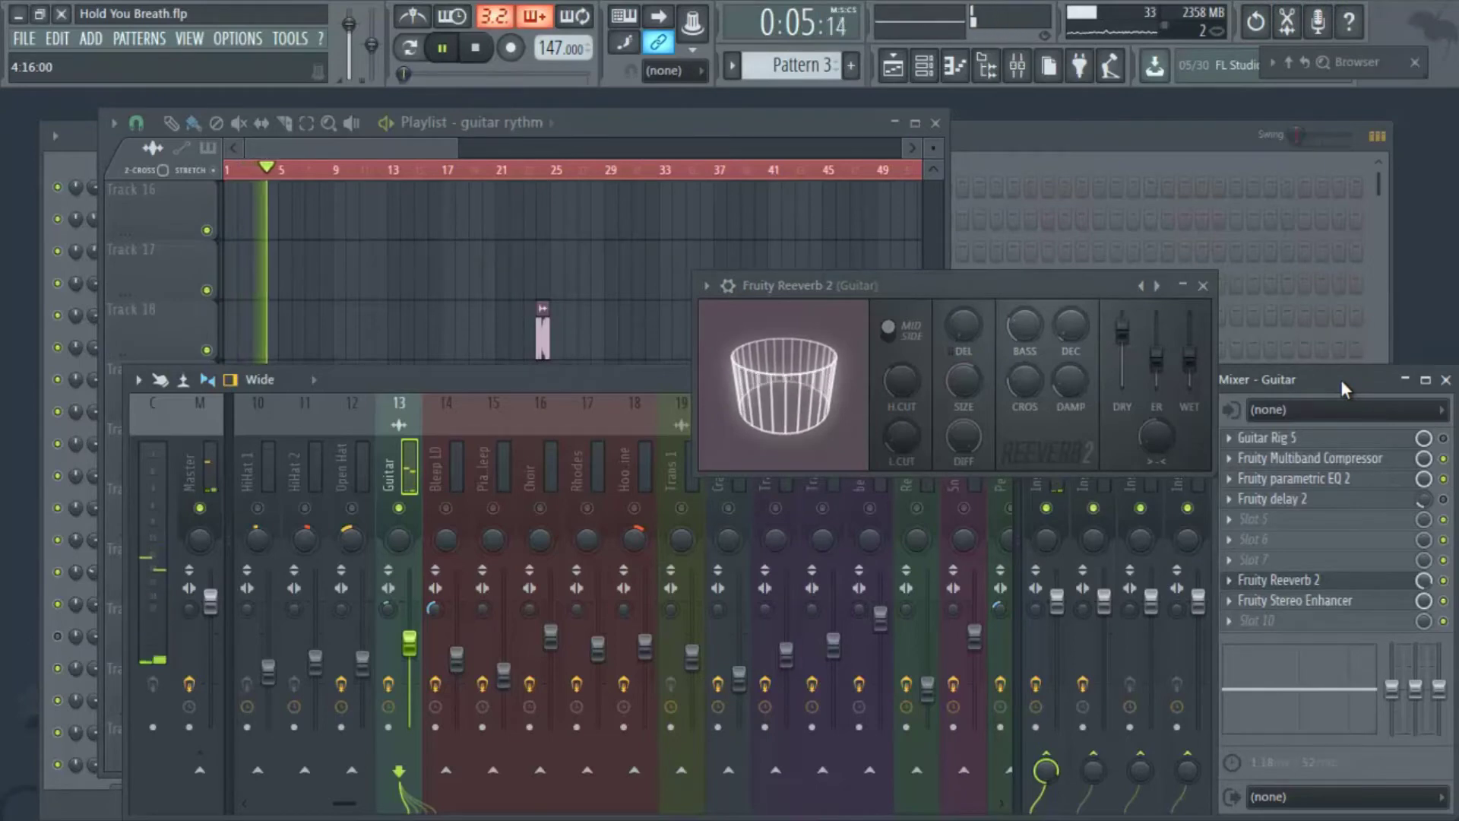
key("space")
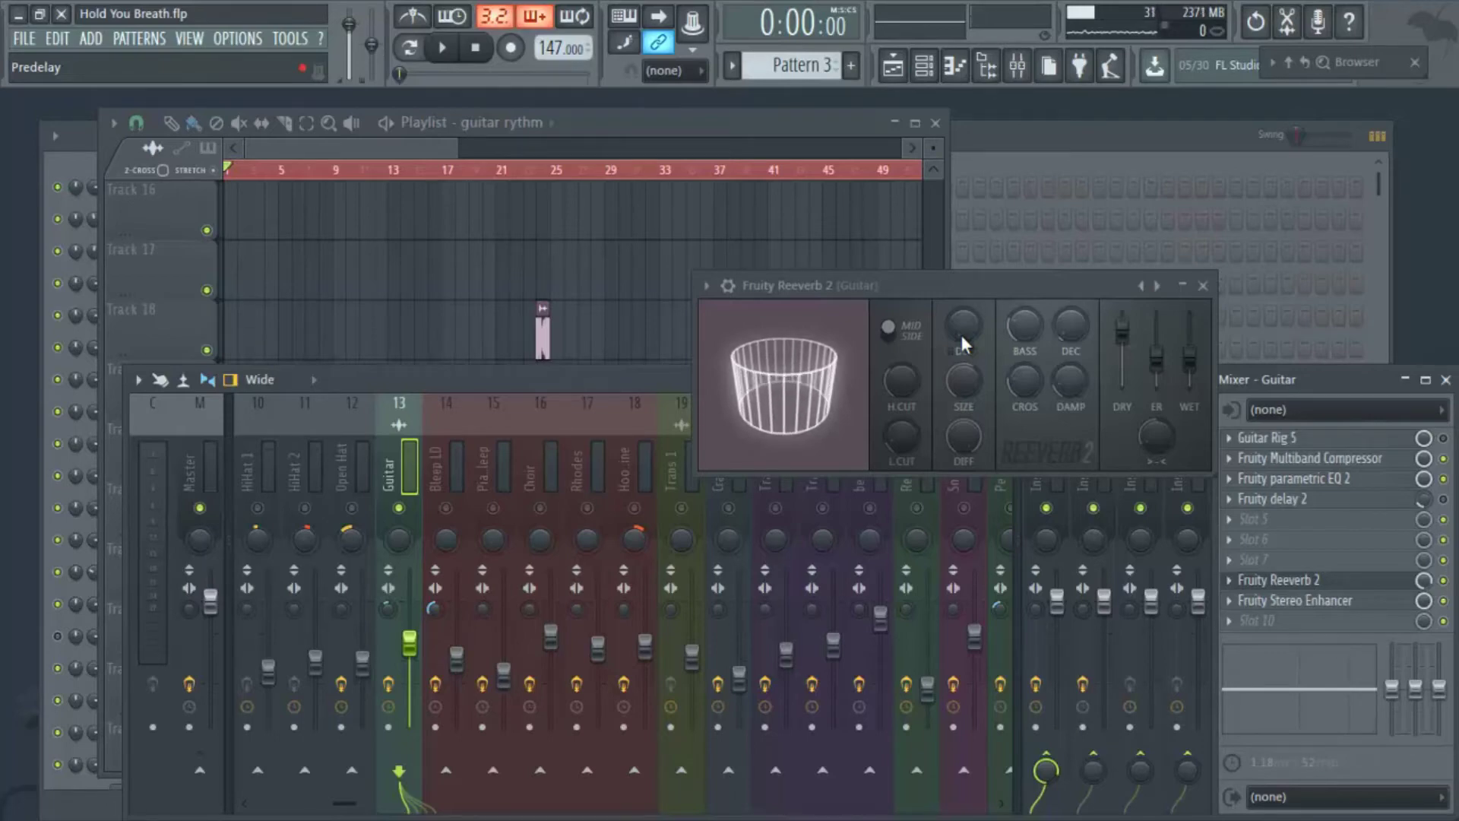
- Audition a 1000ms reverb predelay, then return the predelay to 0ms
left_click_drag(960, 335, 959, 330)
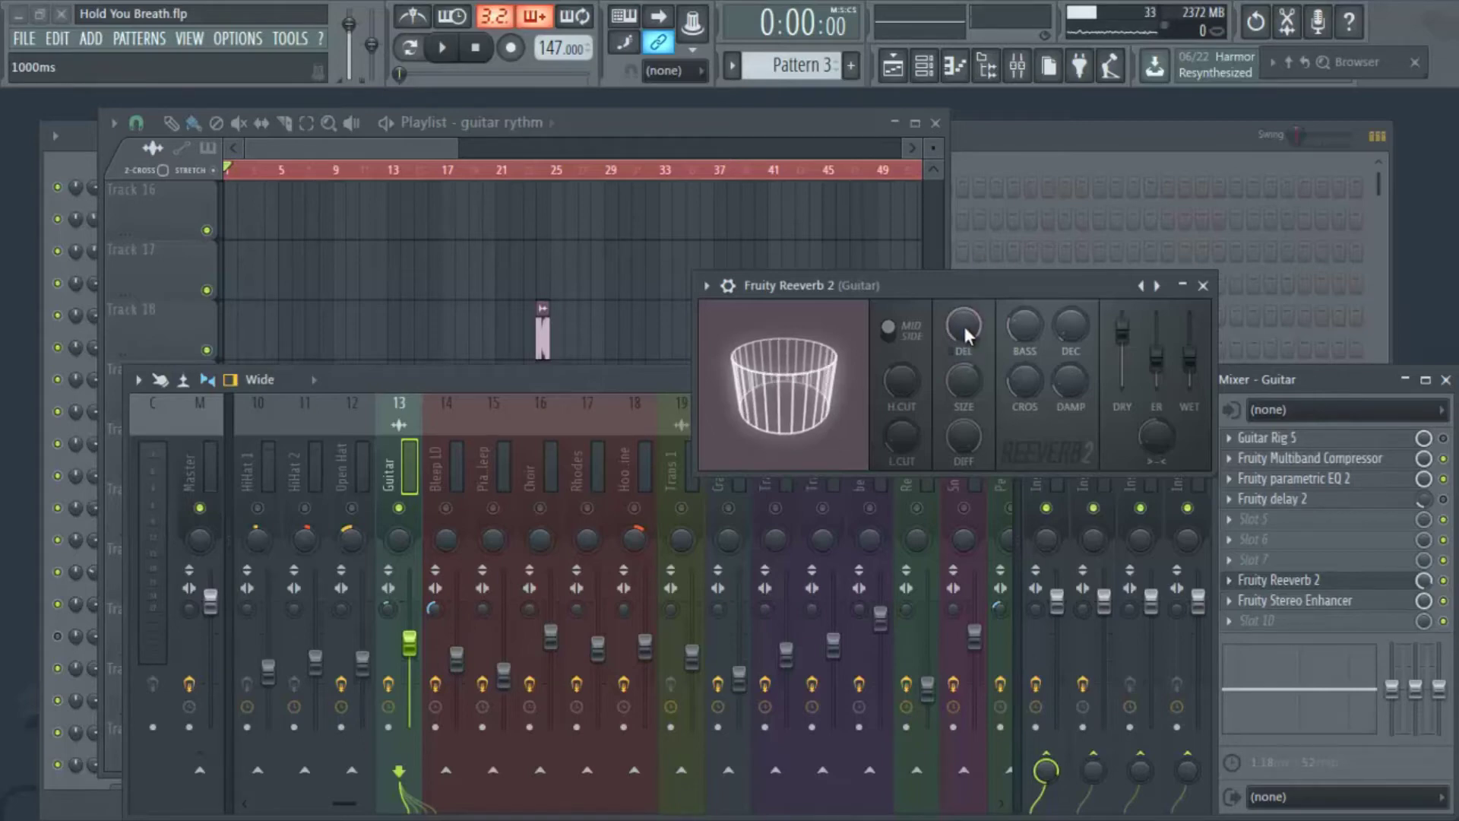
key("space")
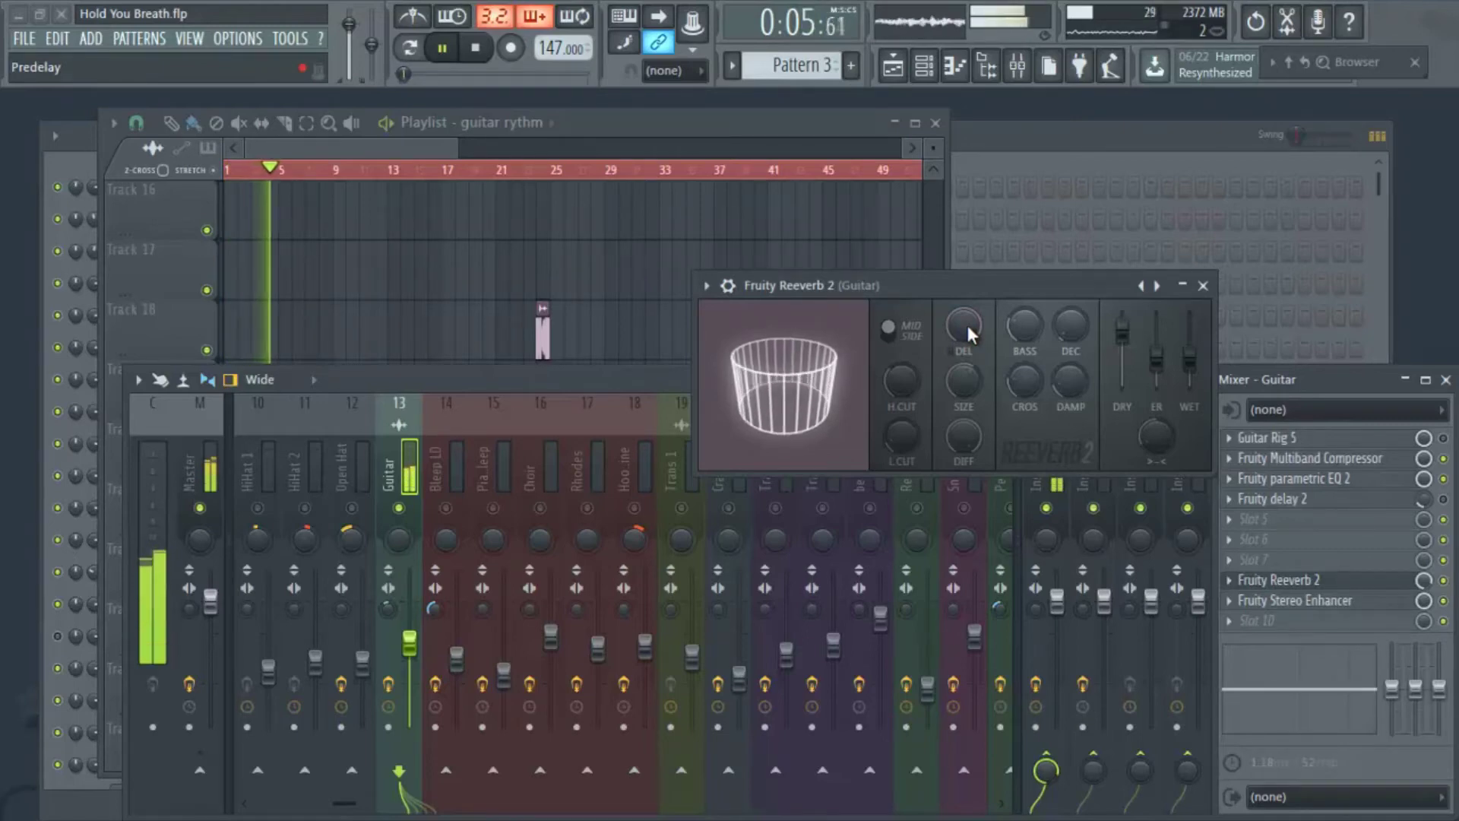
key("space")
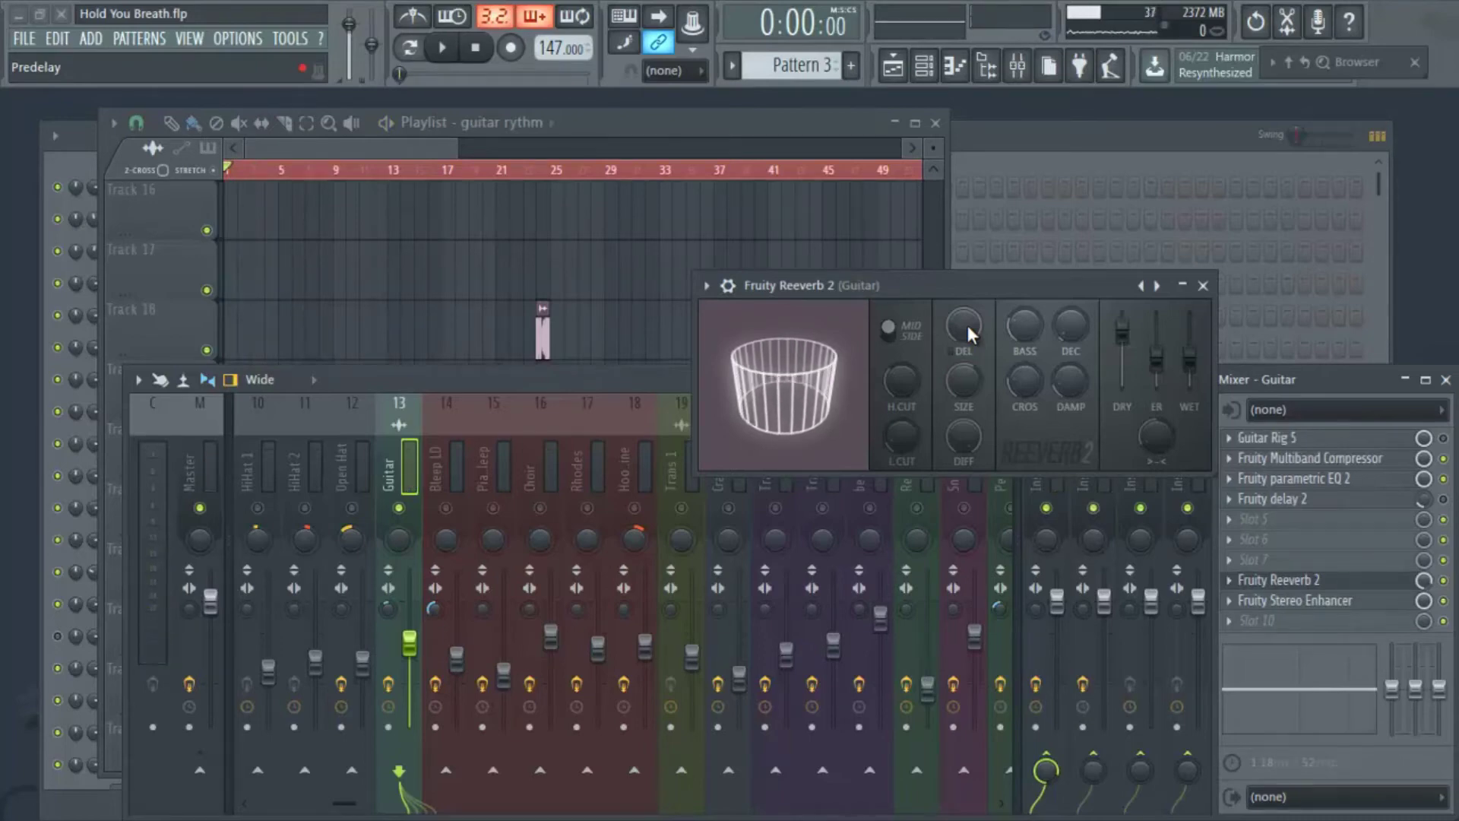
left_click_drag(965, 327, 969, 339)
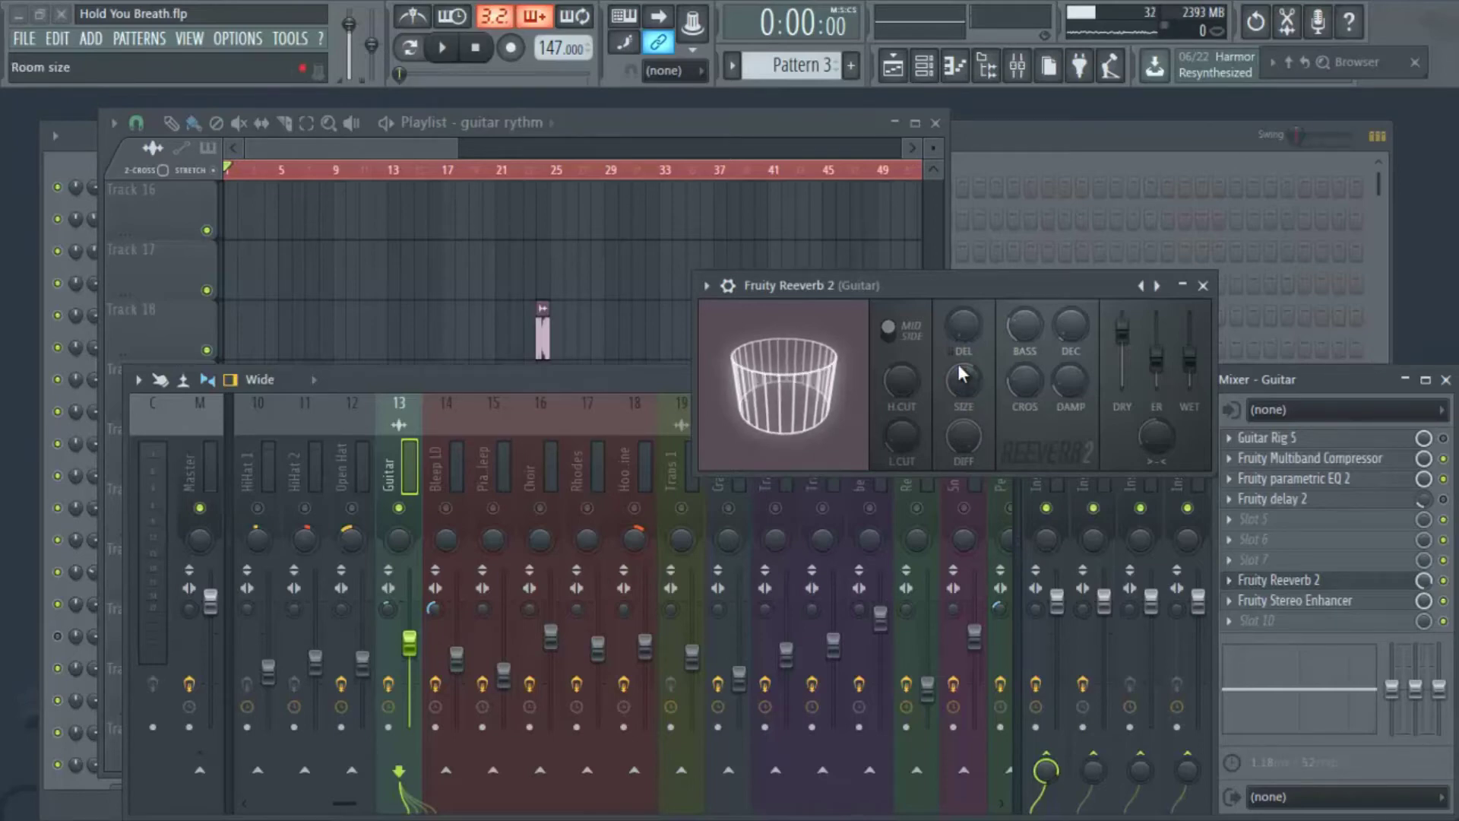
- Play the guitar with the reverb, then adjust the Reeverb SIZE knob
key("space")
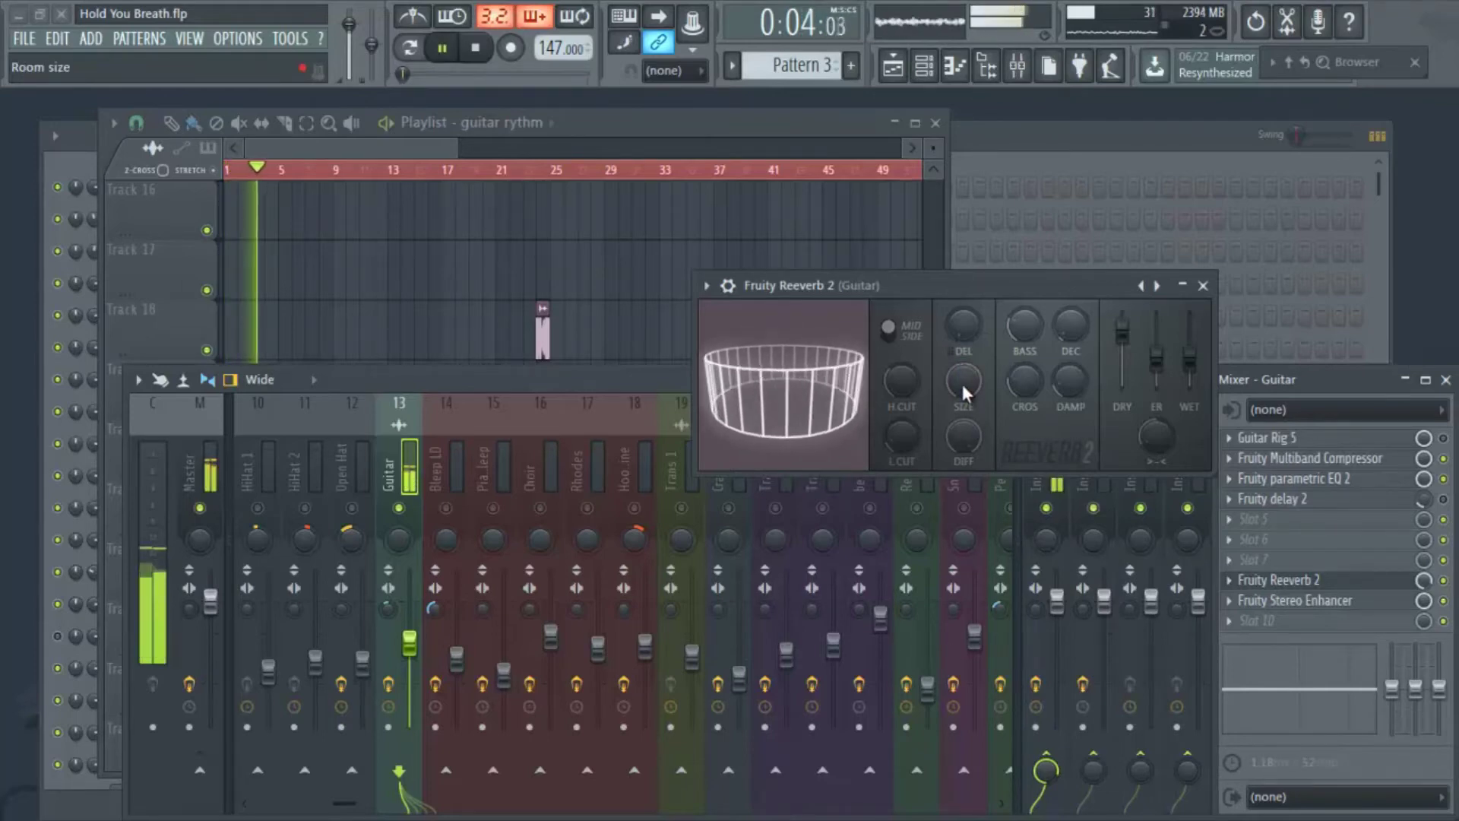
key("space")
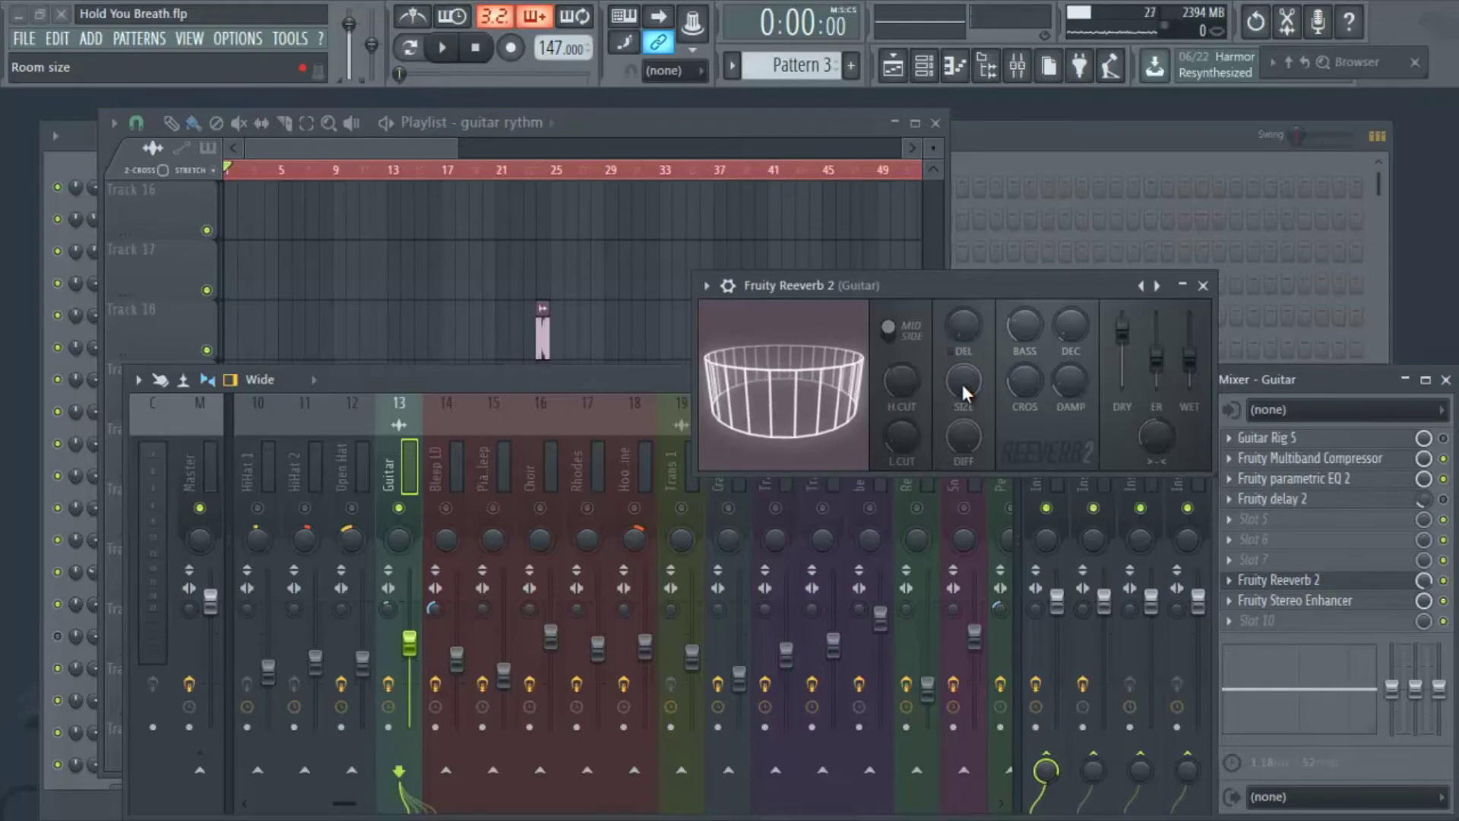
left_click_drag(962, 384, 998, 471)
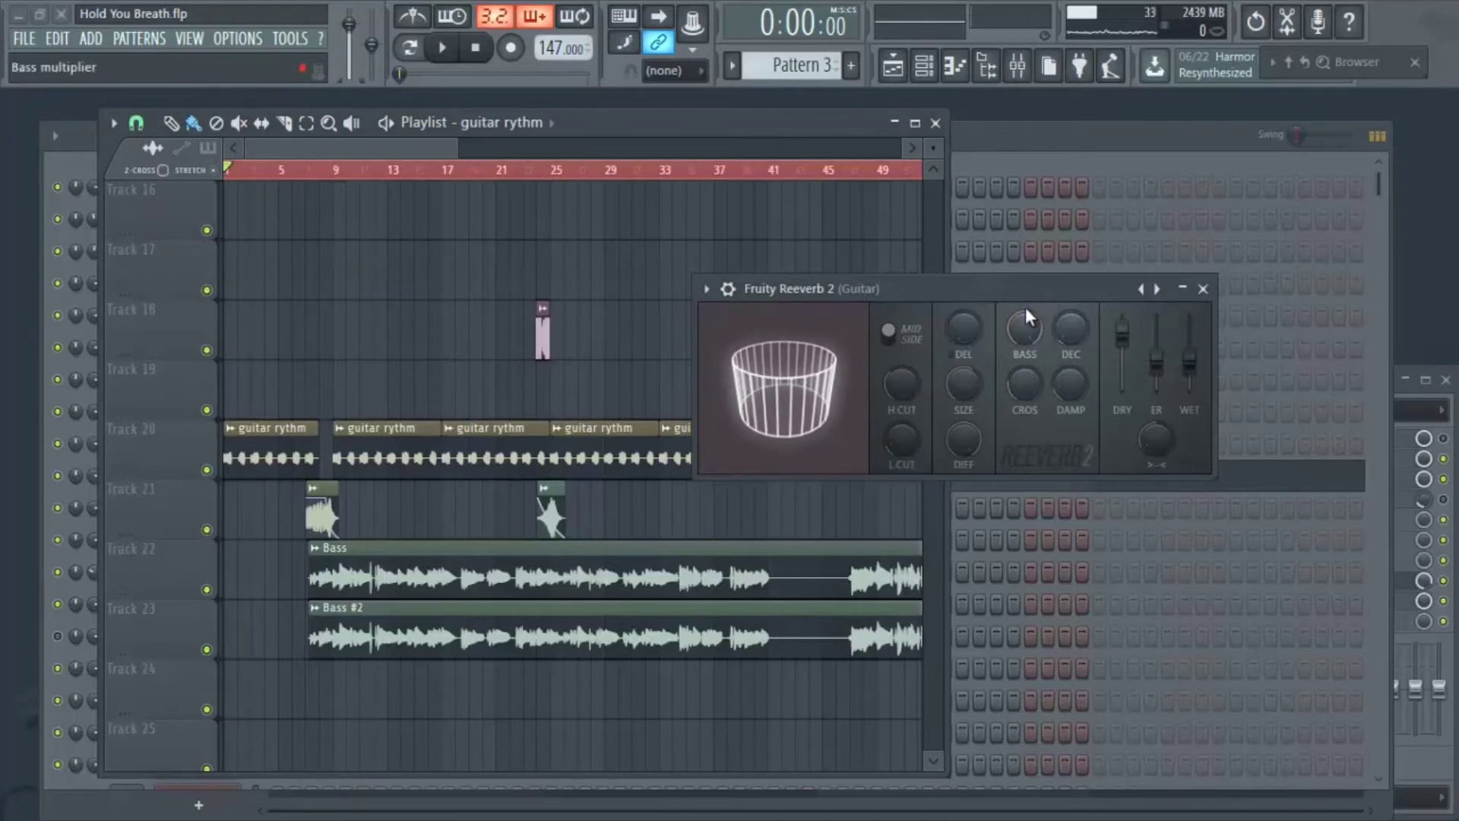
key("space")
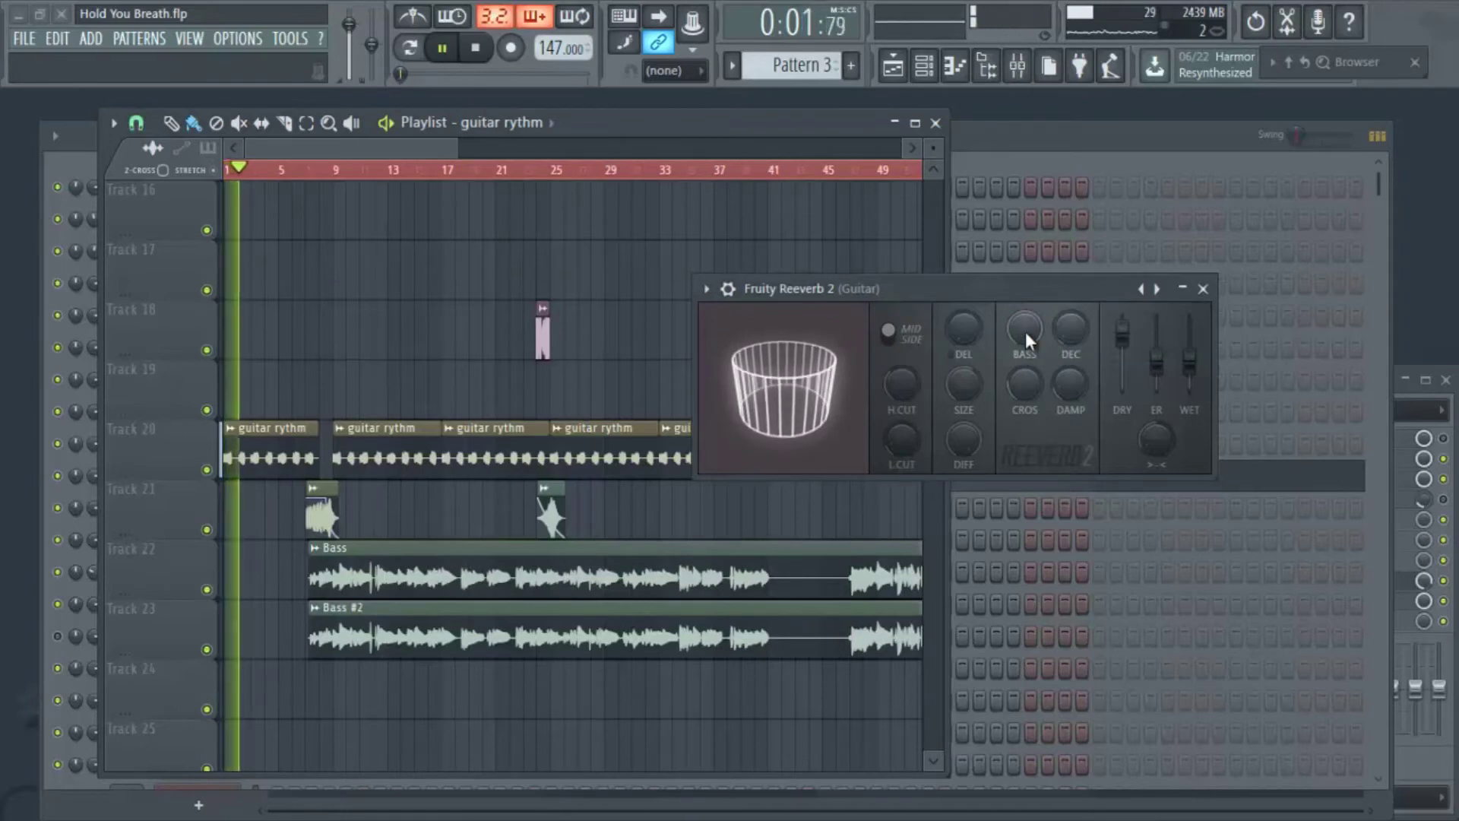
left_click_drag(1025, 331, 1037, 326)
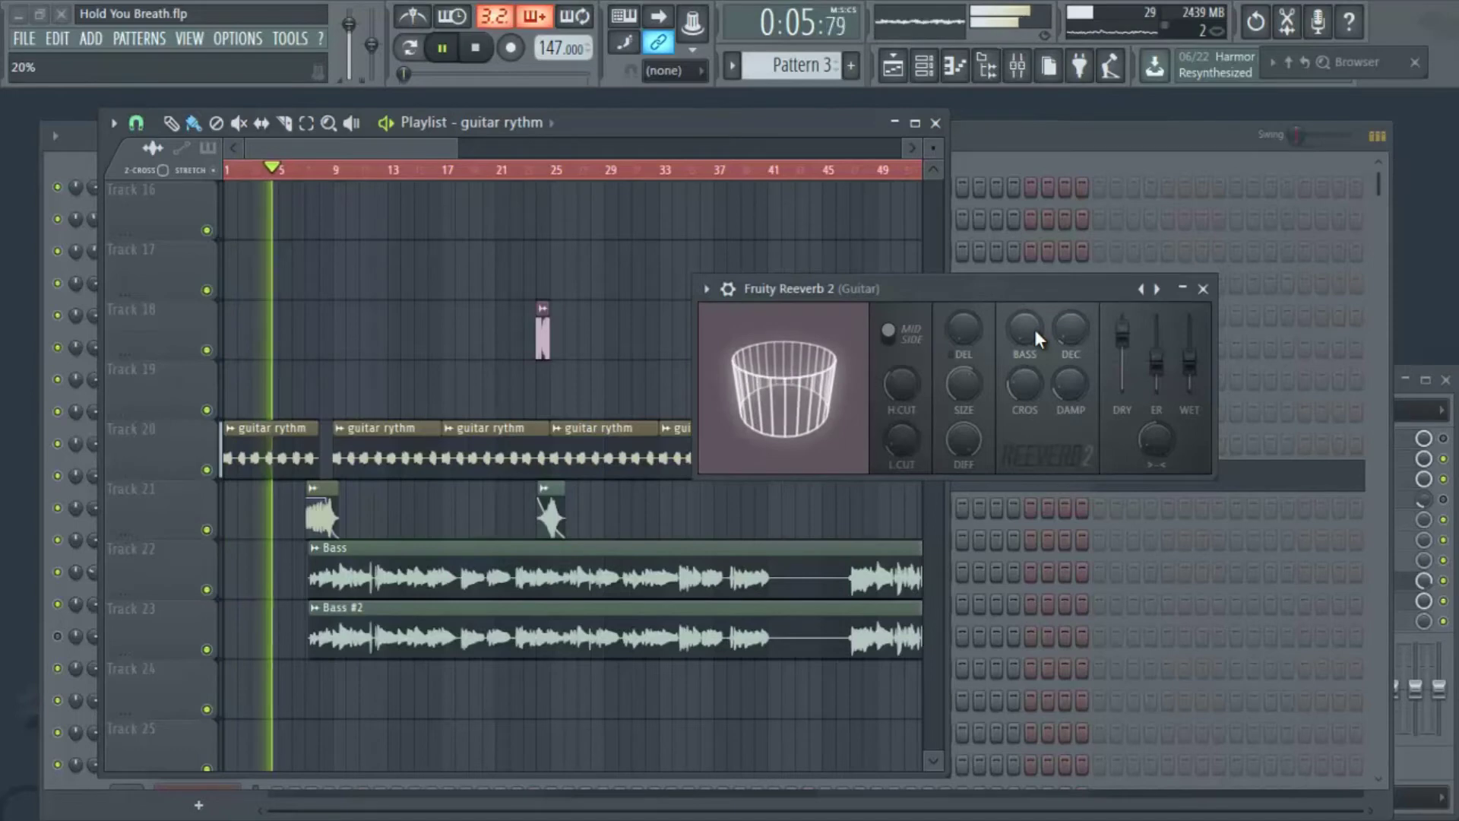
right_click(1028, 326)
left_click(1037, 330)
key("space")
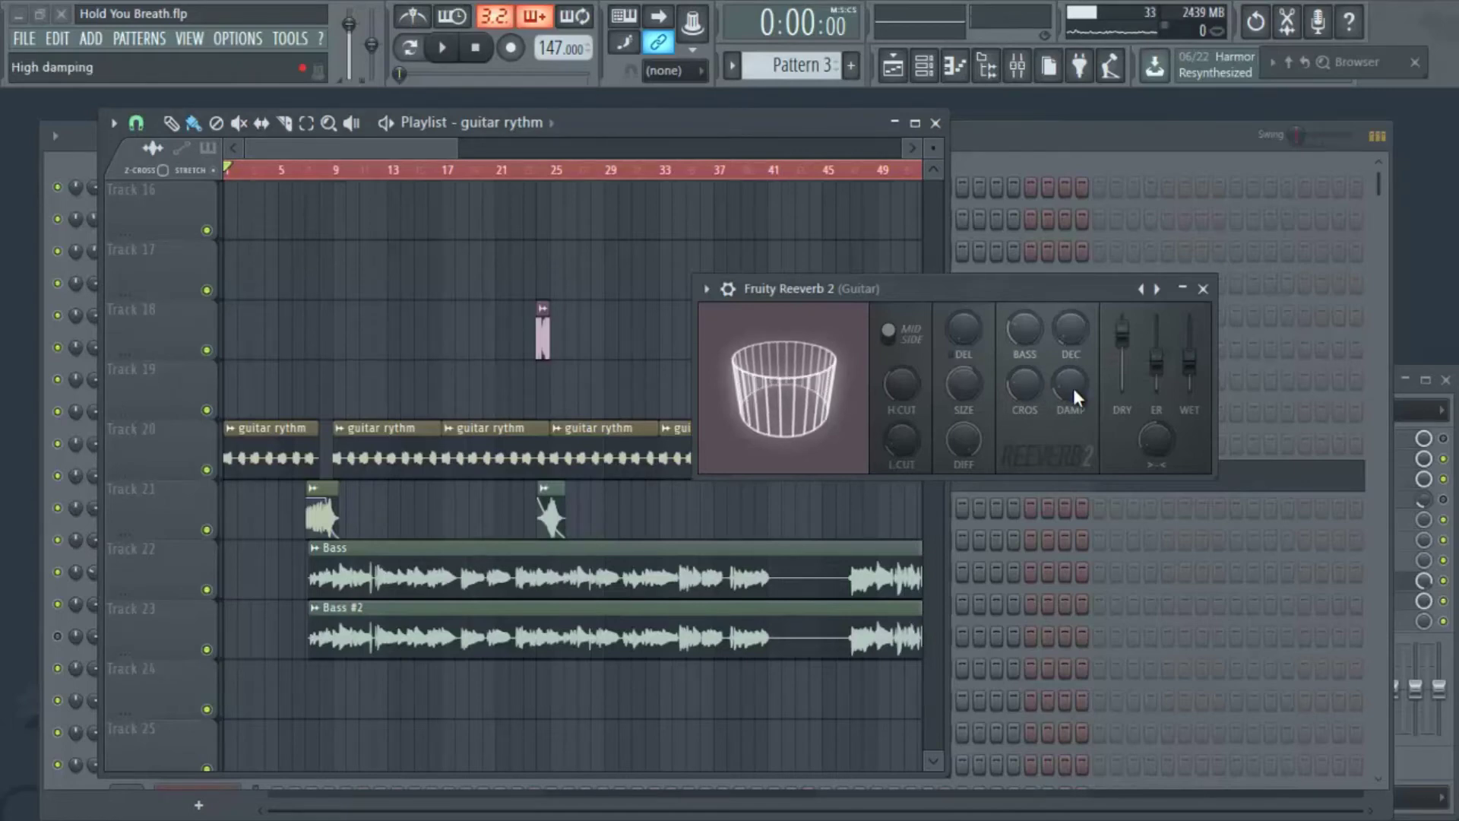
- Raise the reverb damping to 11.0kHz during playback, then reset it to its default
scroll(1073, 388, "up", 5)
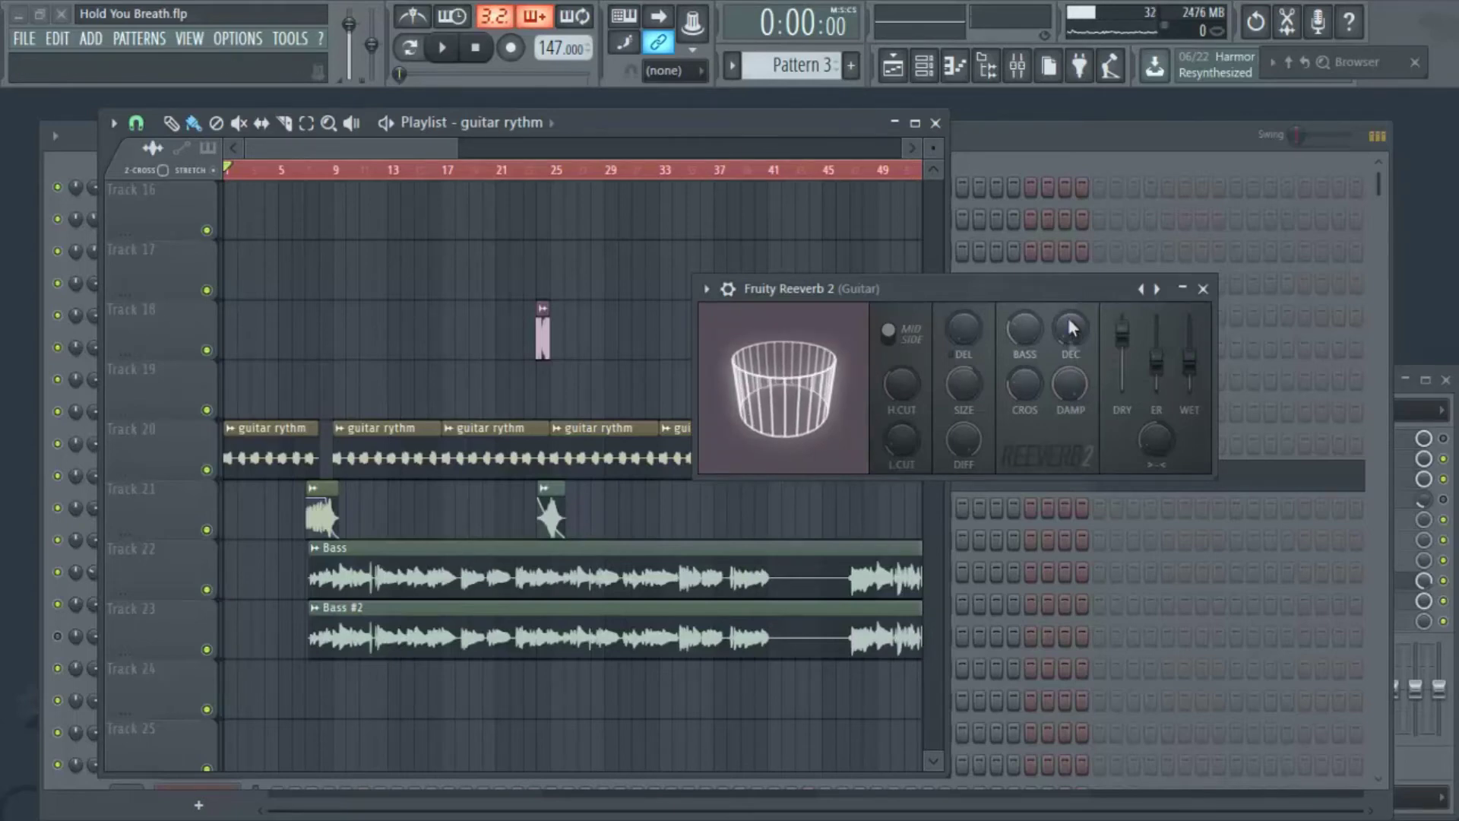
key("space")
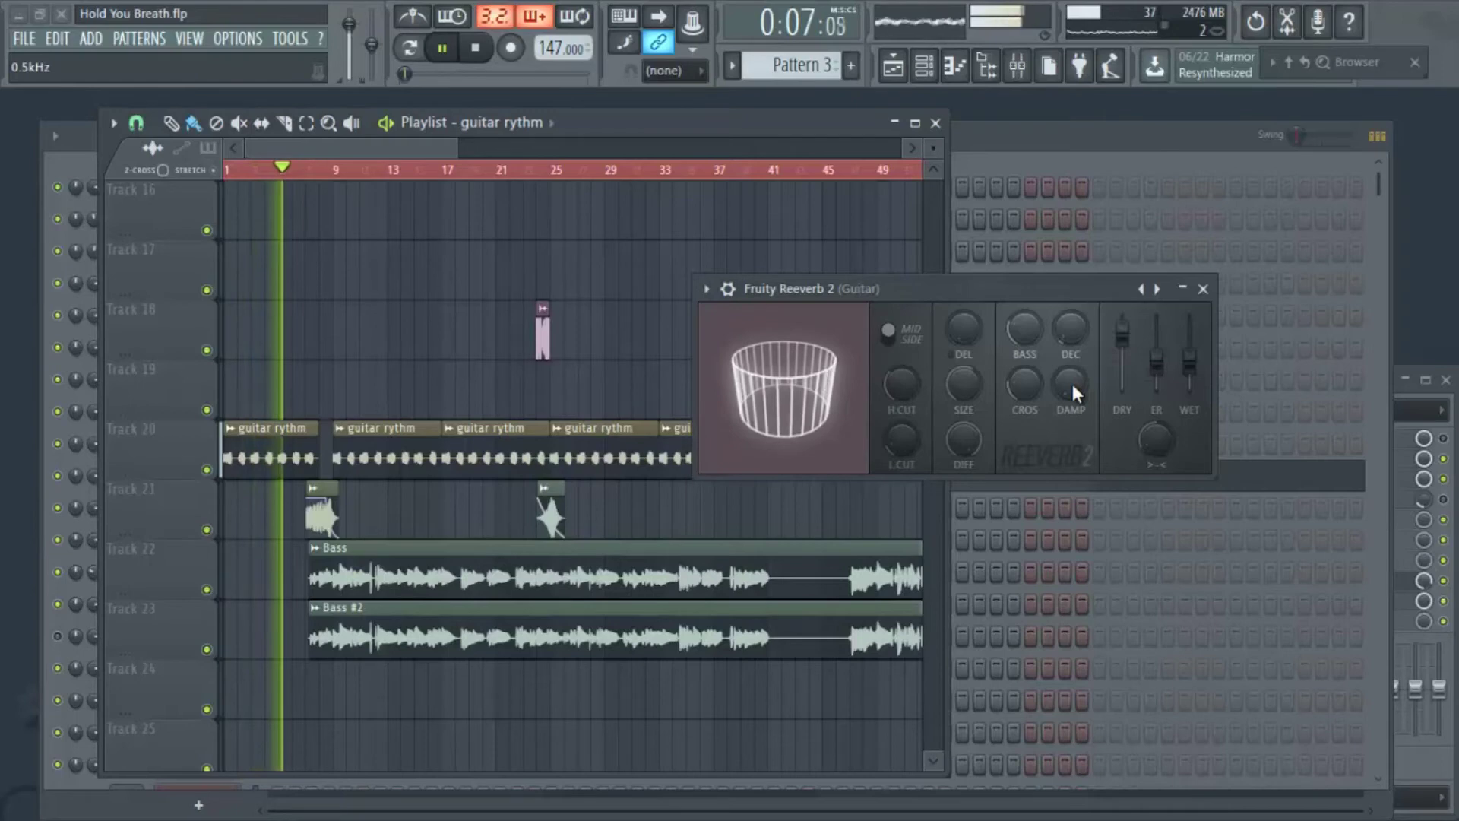
left_click_drag(1074, 385, 1070, 271)
right_click(1070, 384)
left_click(1102, 400)
key("space")
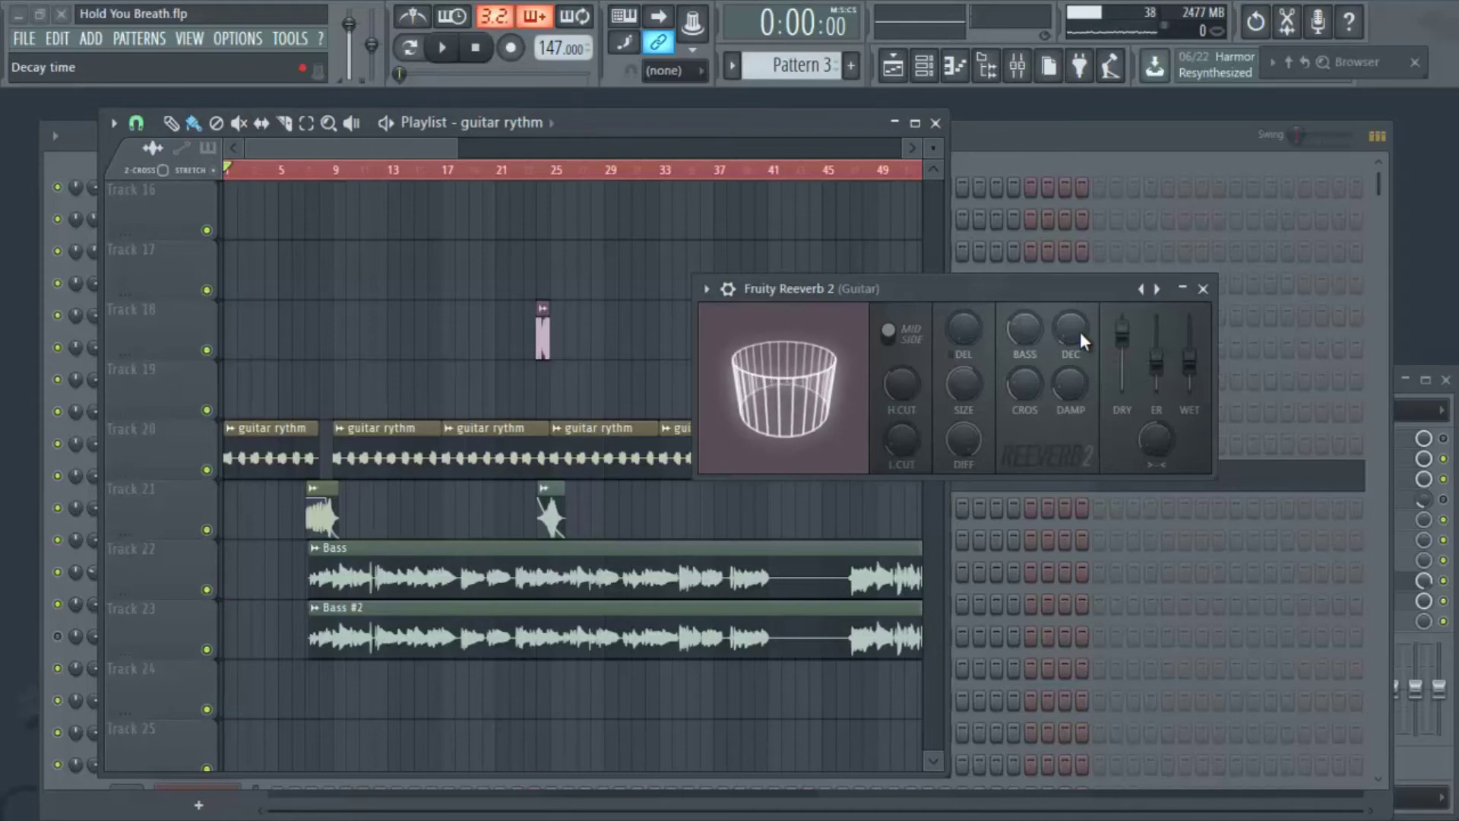
key("space")
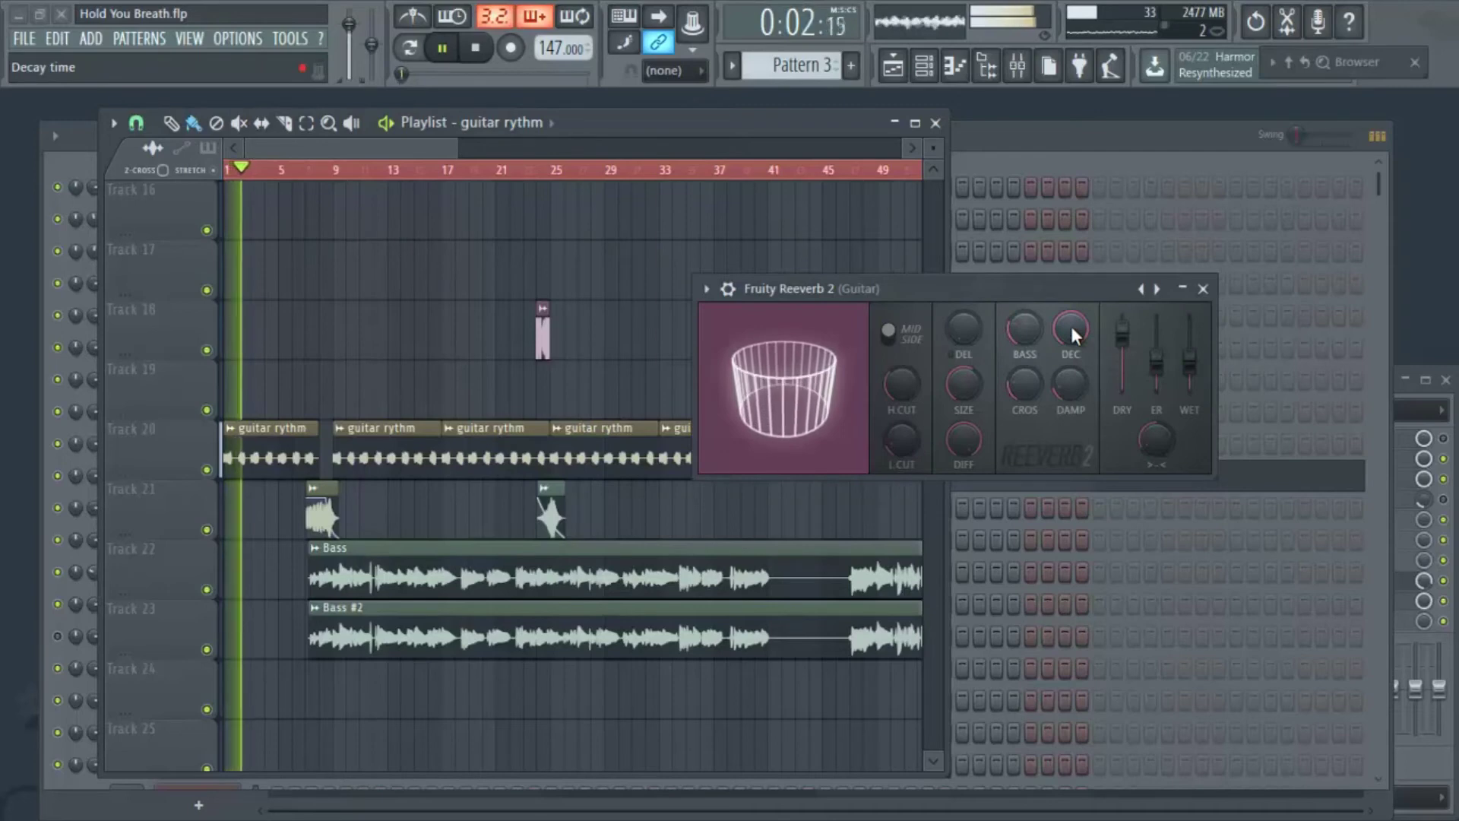
left_click_drag(1070, 326, 1096, 509)
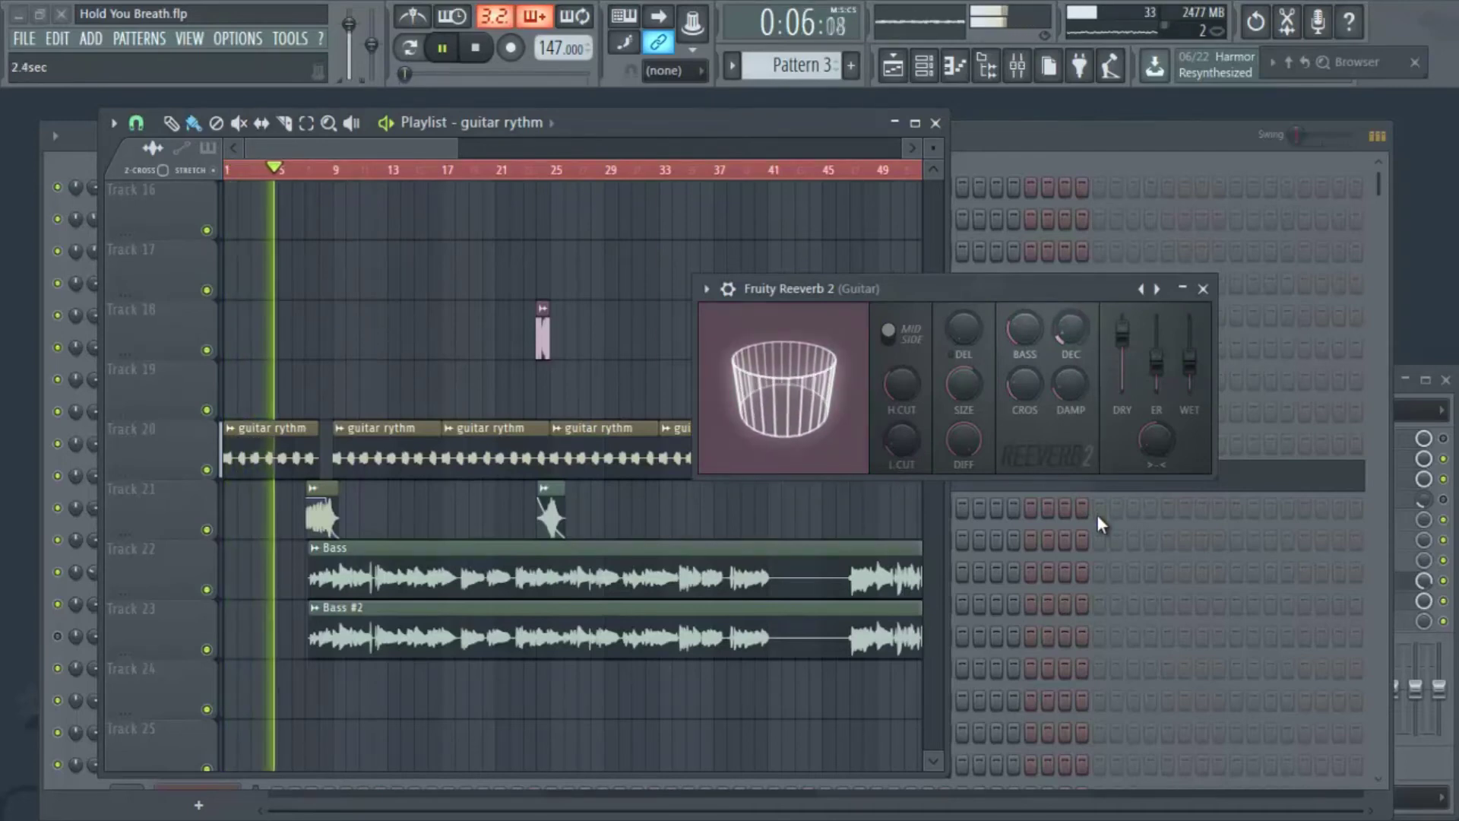
key("ctrl+z")
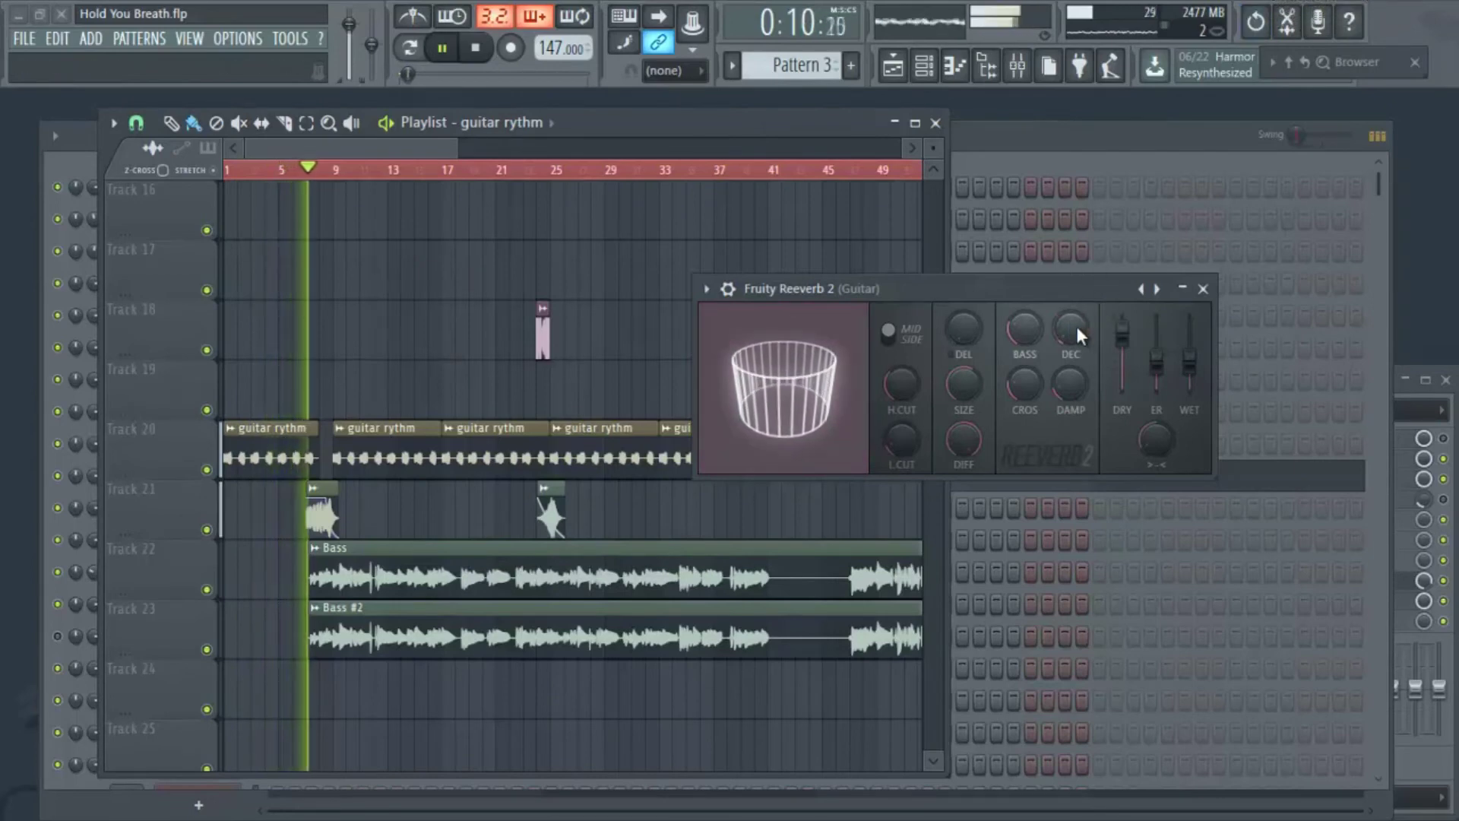
key("space")
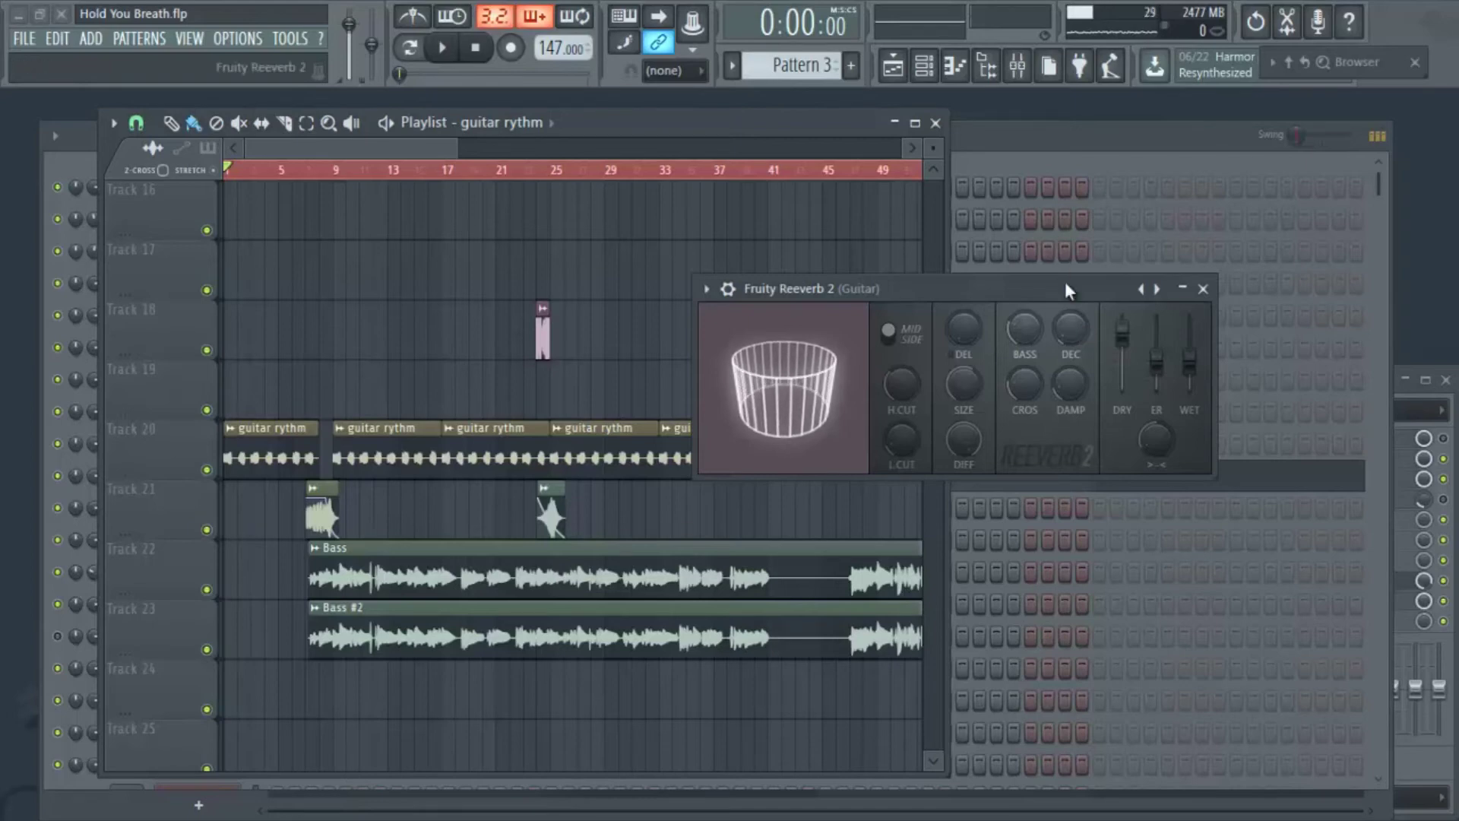
- Pull the Reeverb DRY fader down and play the song to hear the drier mix
left_click_drag(1064, 281, 1033, 276)
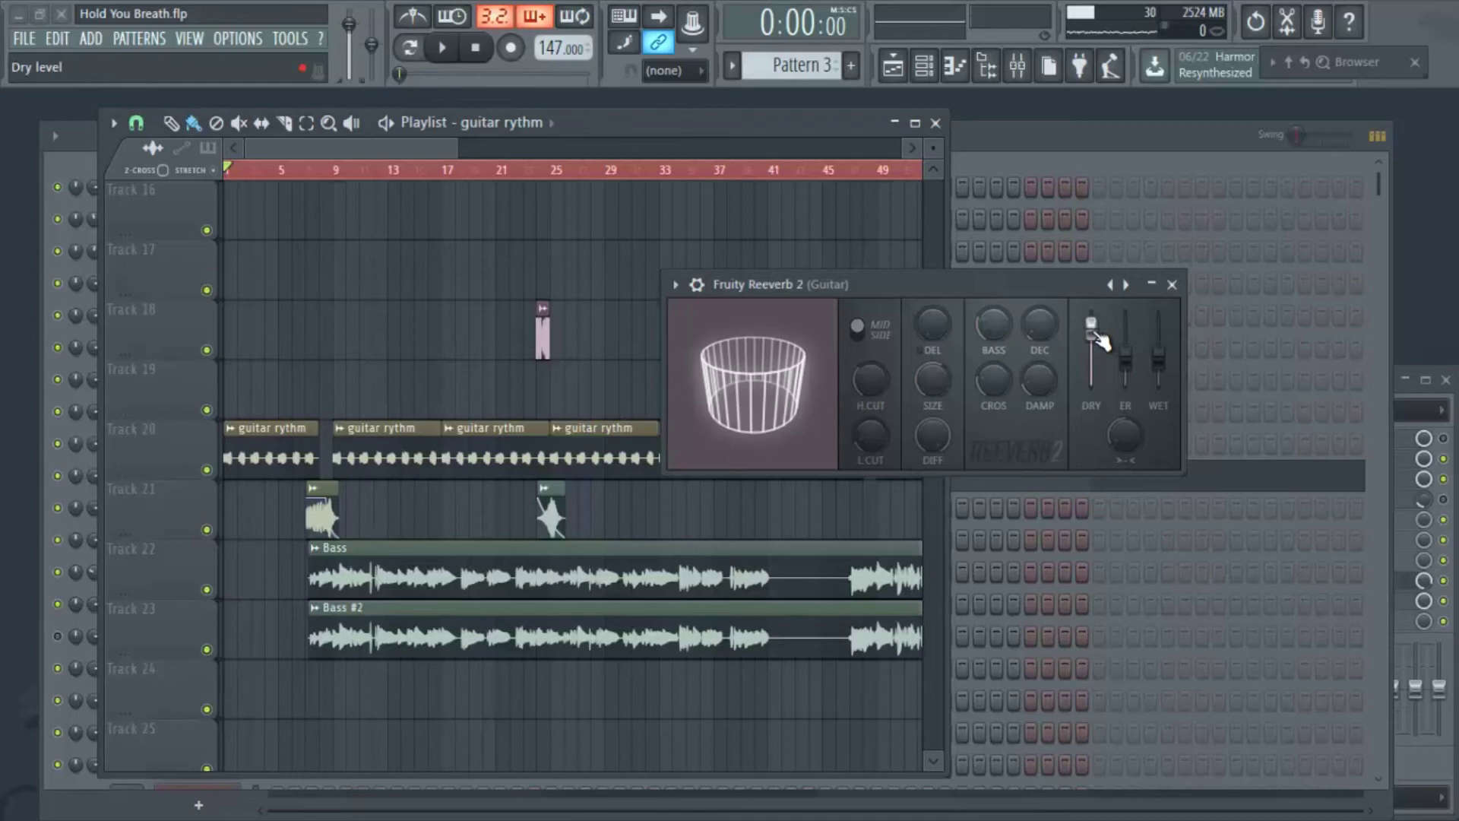
left_click_drag(1097, 334, 1095, 391)
key("space")
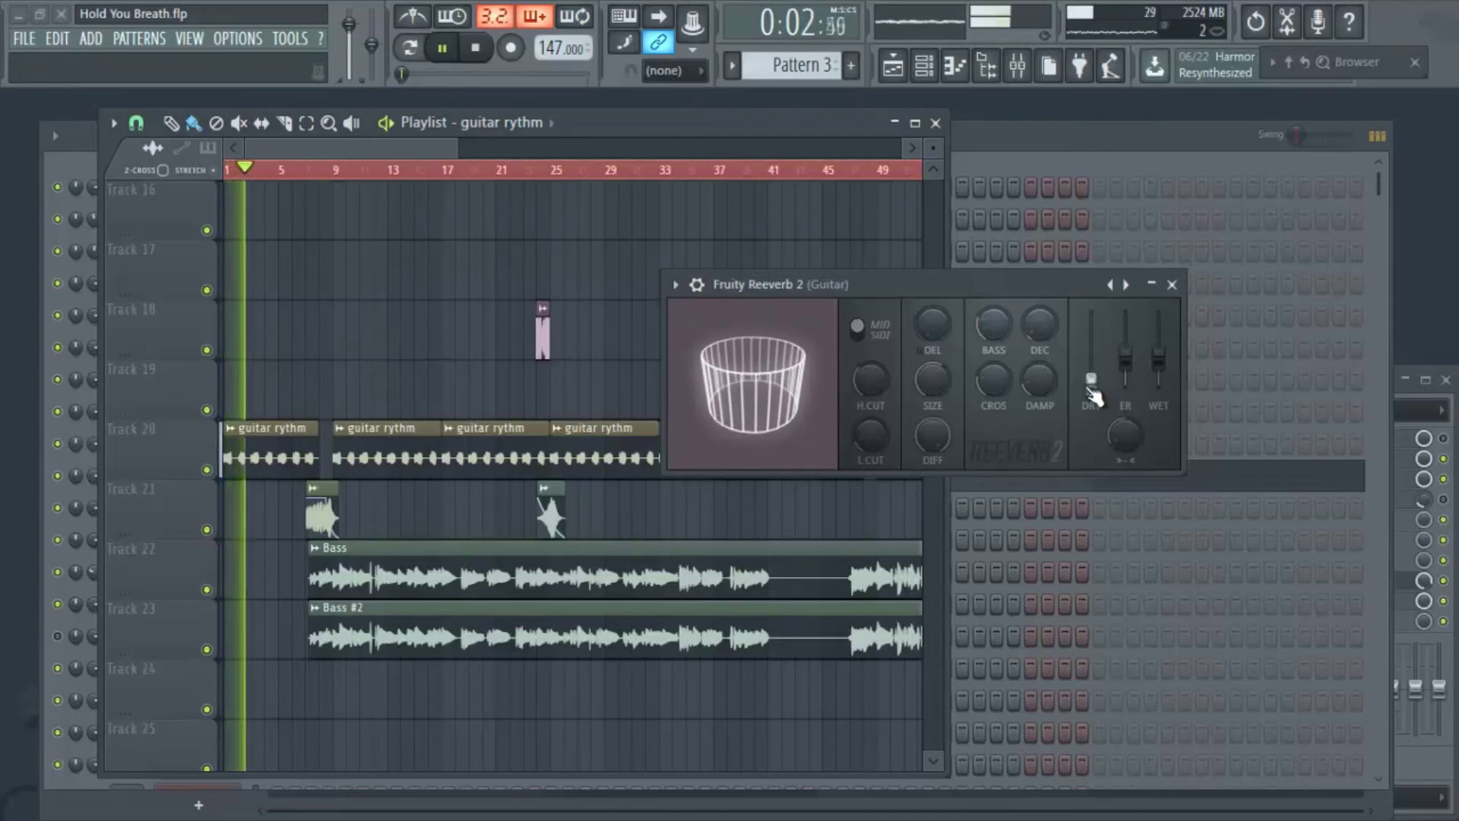
key("space")
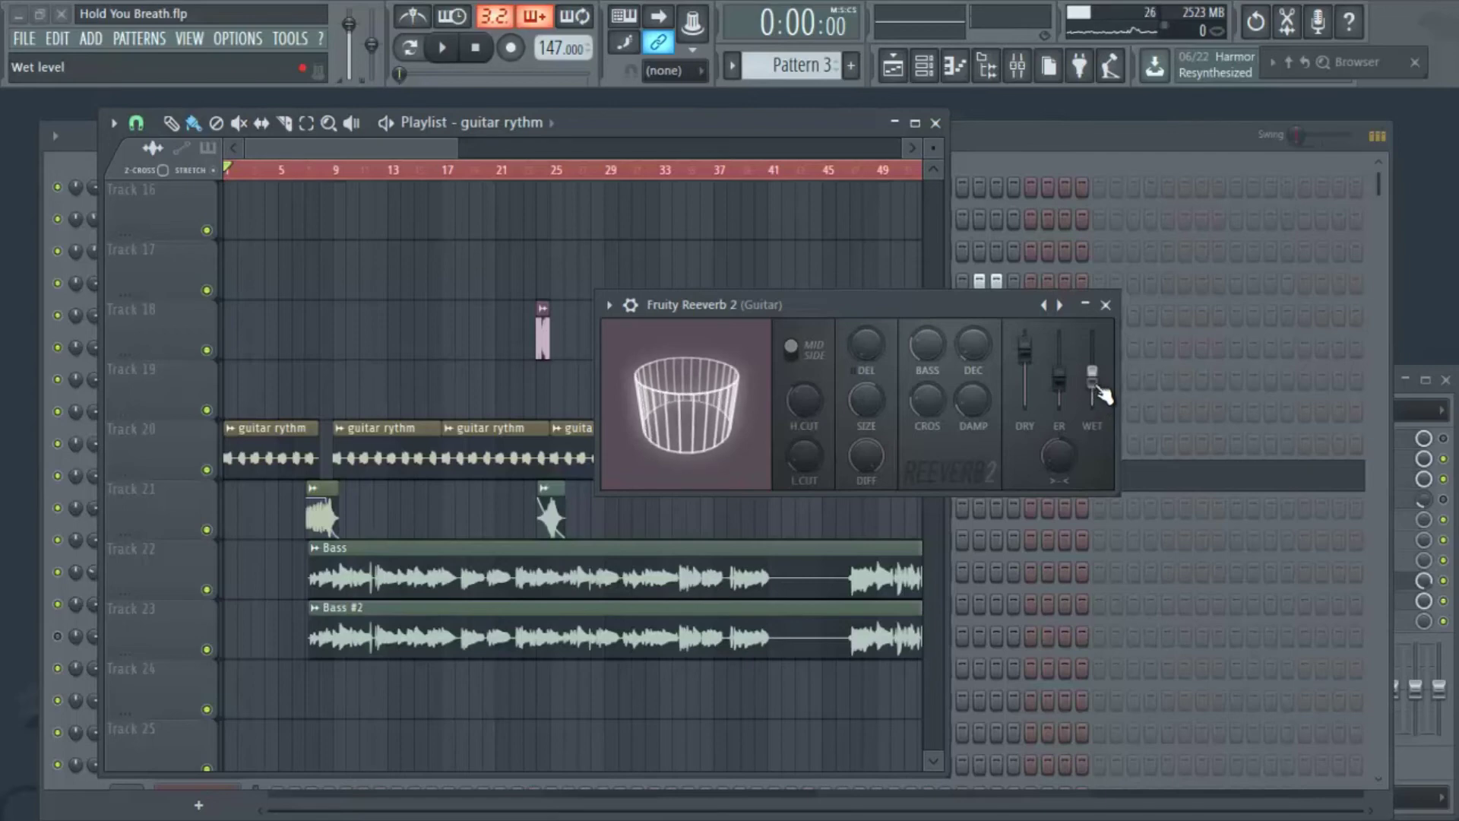
- Push the reverb WET fader near maximum, compare during playback, then undo it
key("F9")
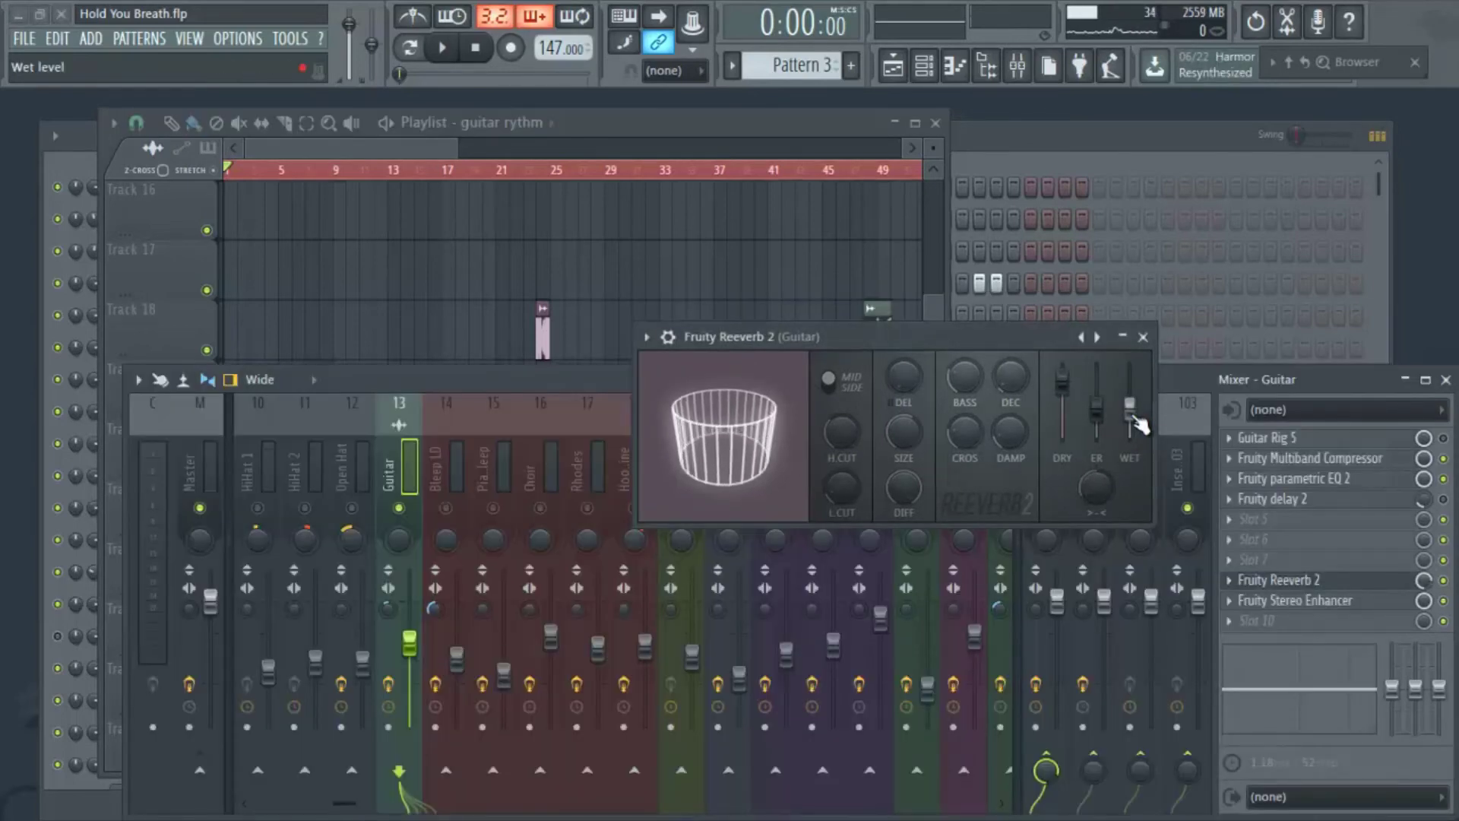
left_click_drag(1139, 427, 1138, 373)
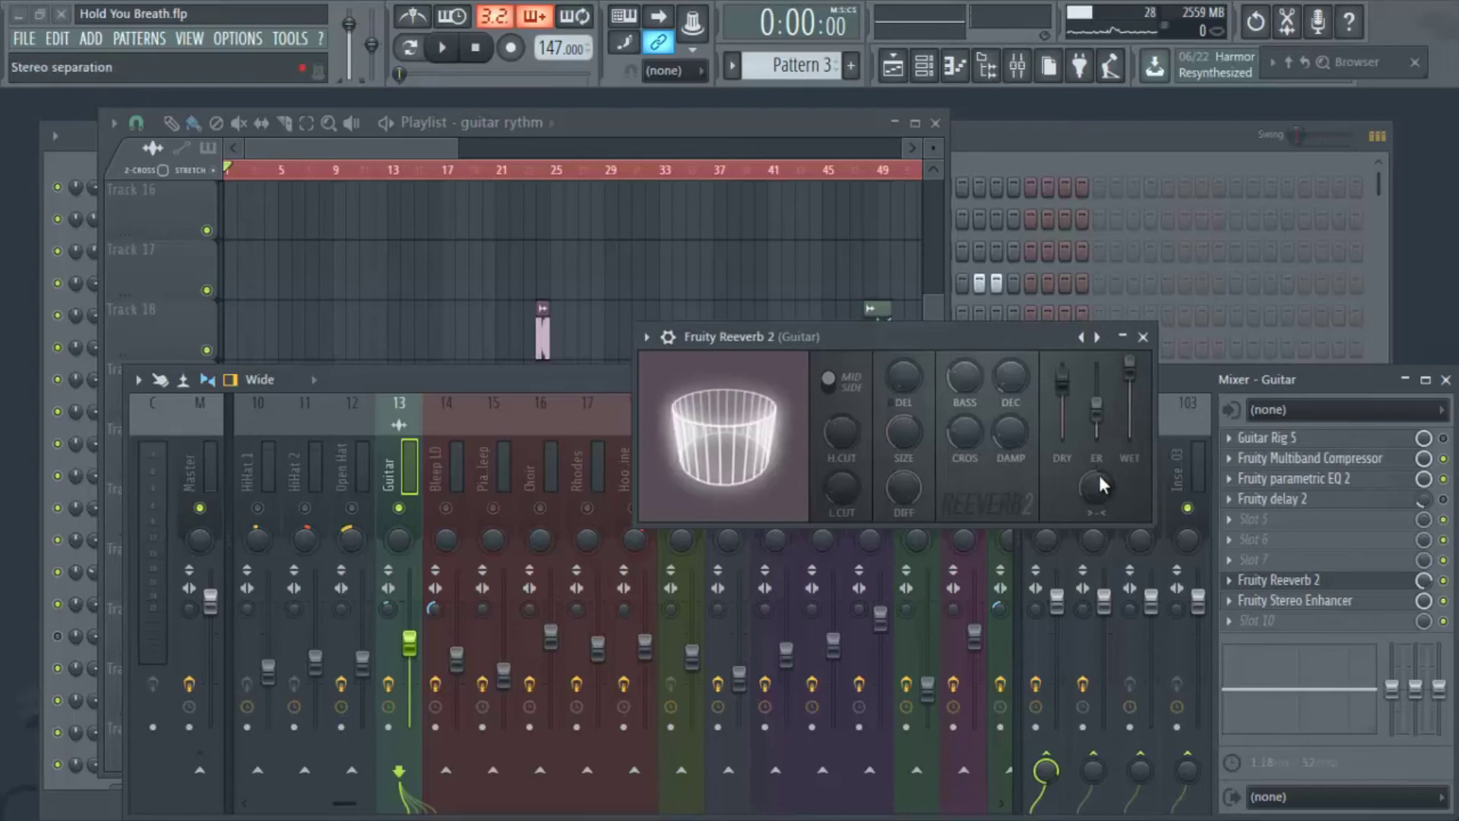
key("space")
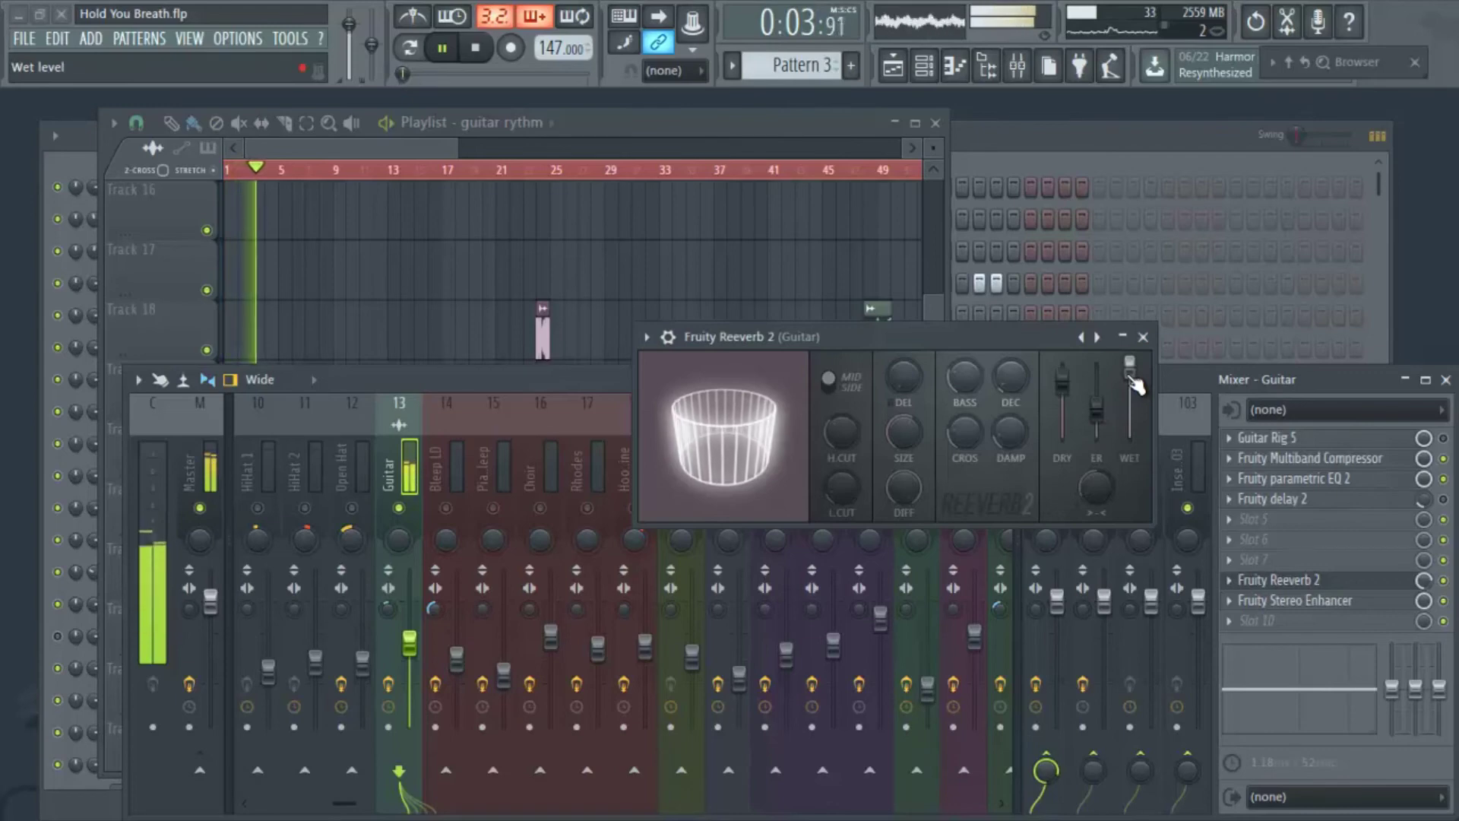
key("ctrl+z")
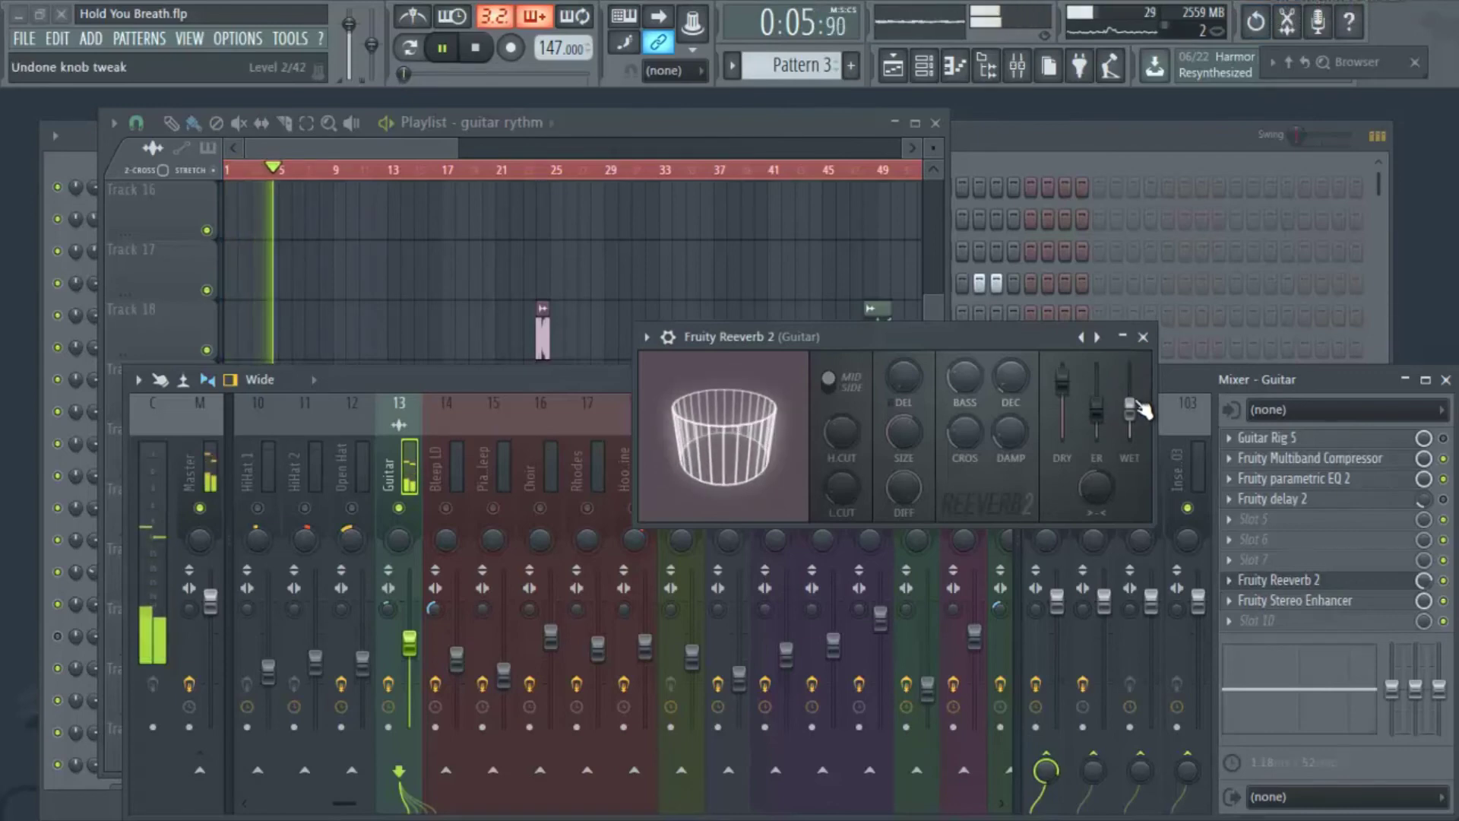
key("ctrl+z")
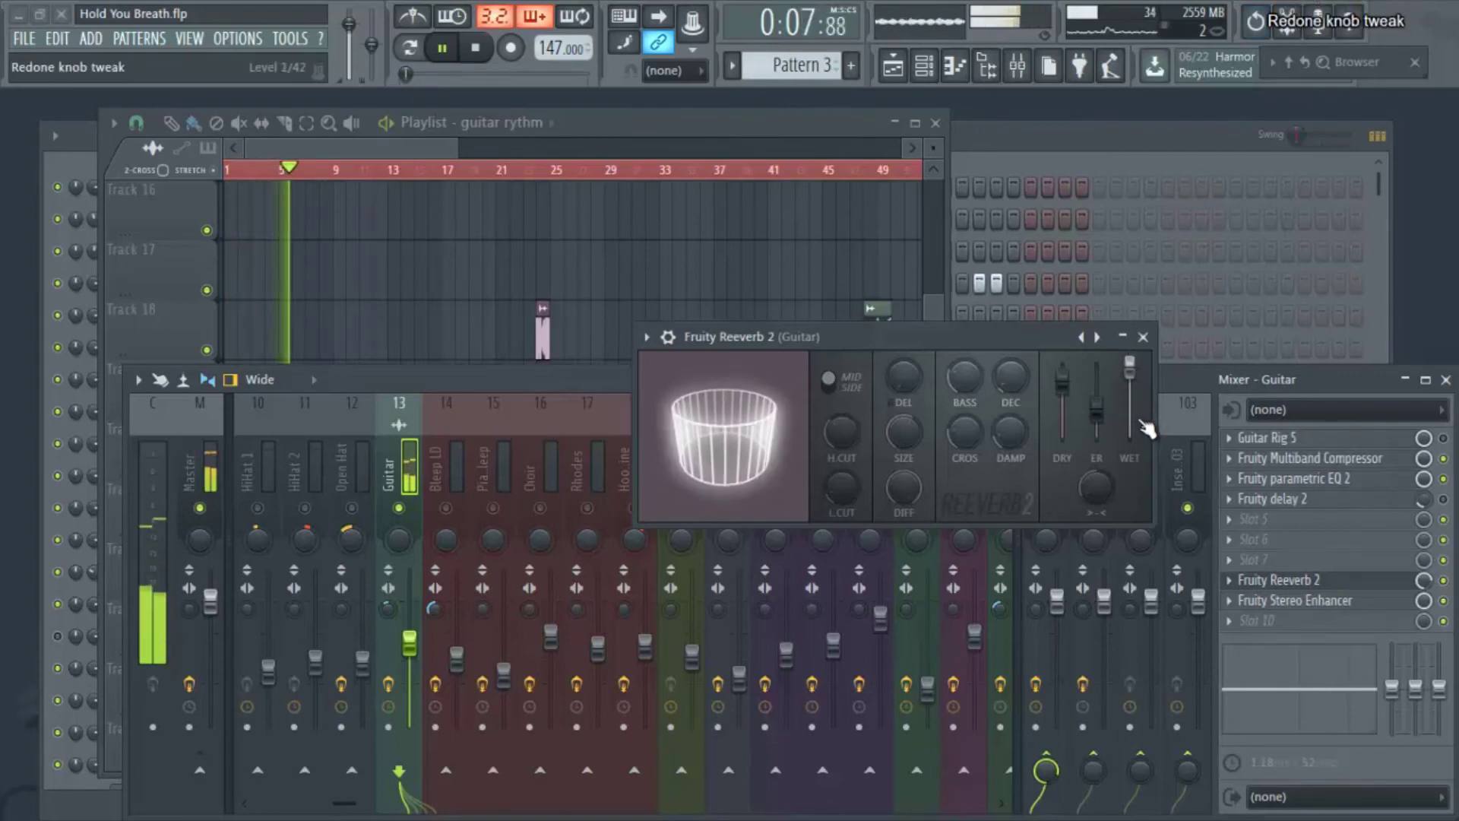
key("ctrl+z")
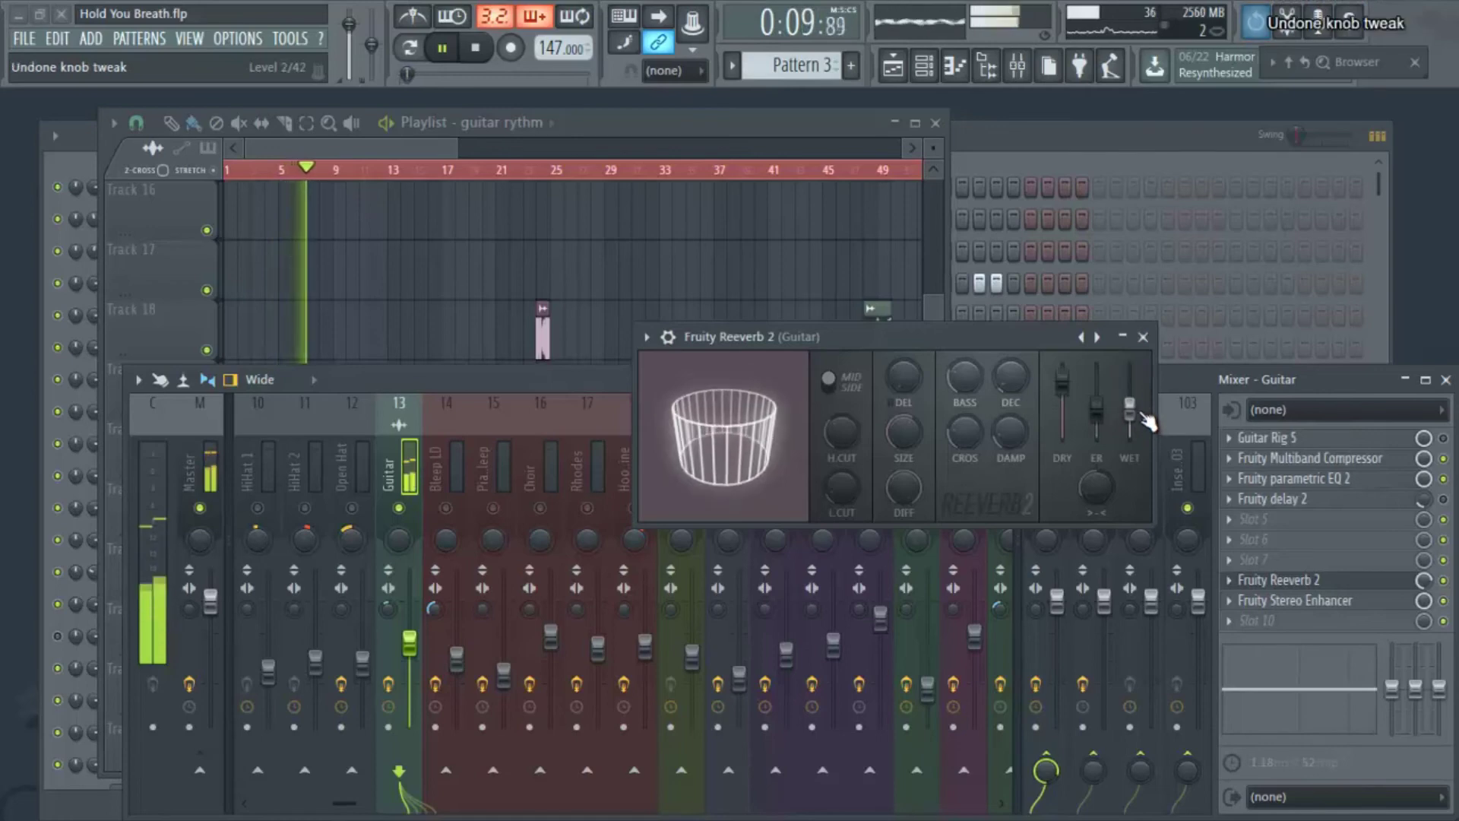
key("space")
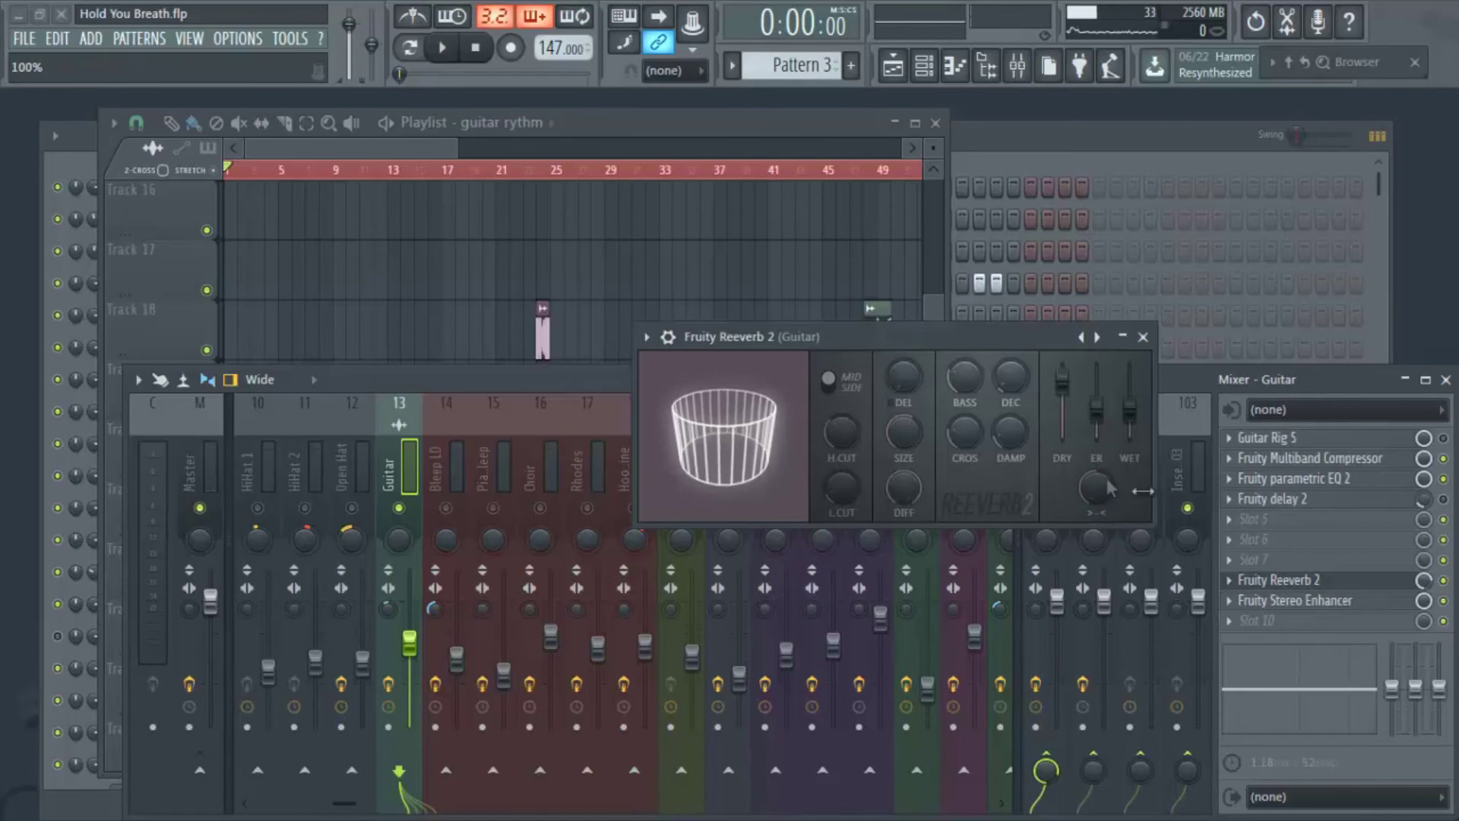
left_click(1291, 604)
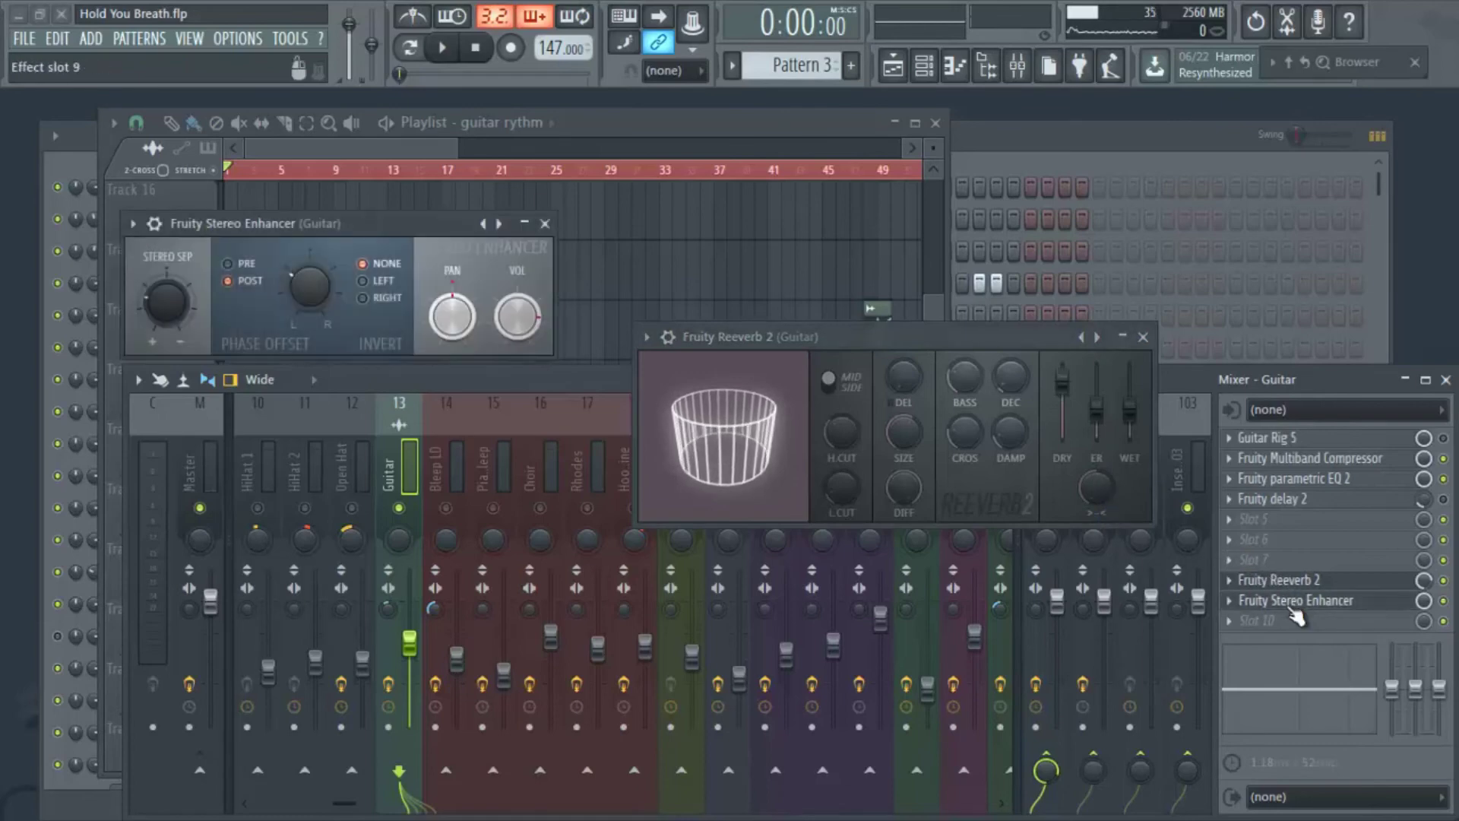
left_click(1291, 606)
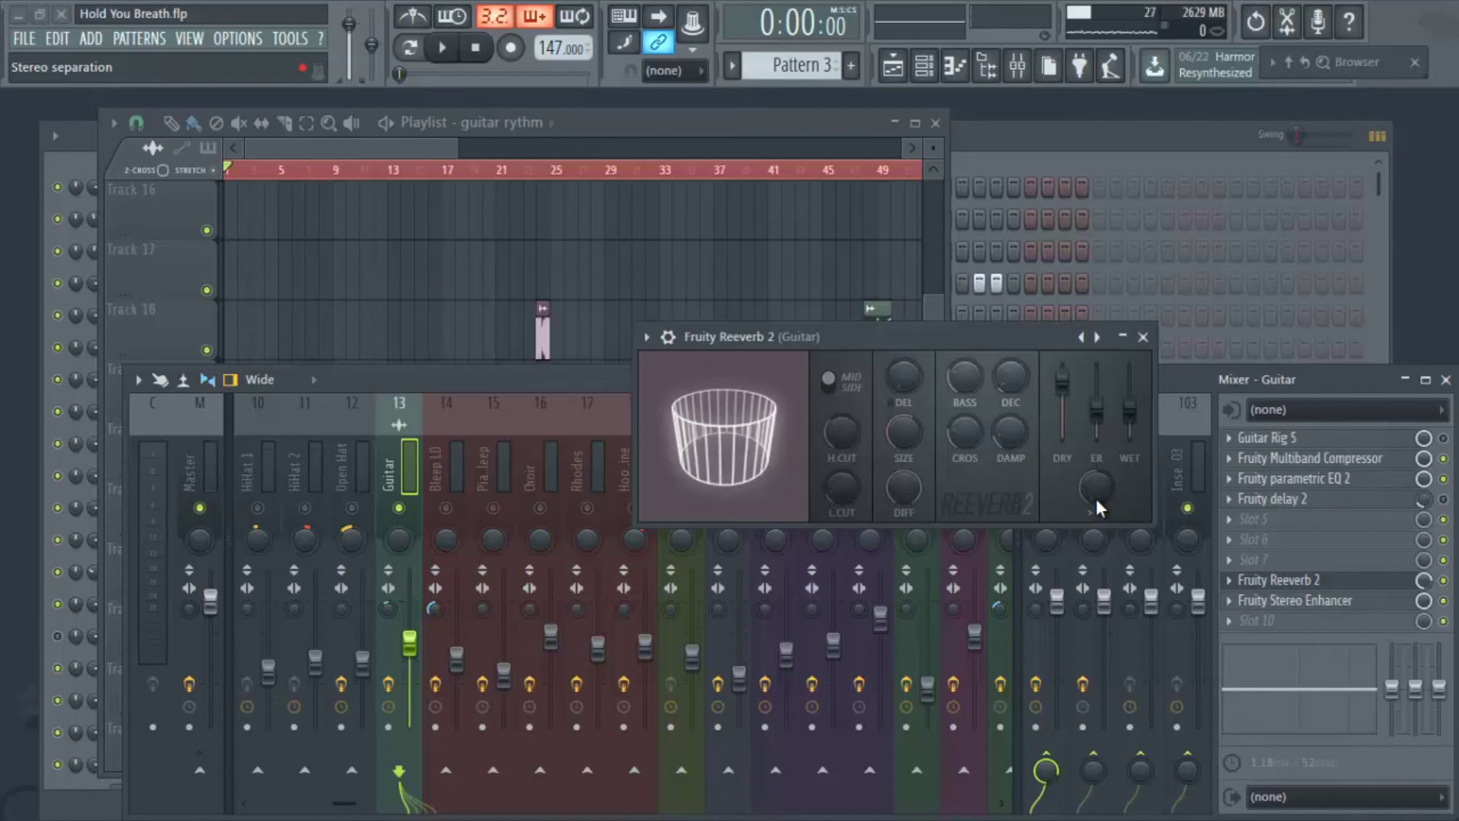
- Try -25% and narrower reverb stereo separation while playing, then settle at 22%
mouse_move(1096, 499)
left_mouse_down()
mouse_move(1121, 272)
mouse_move(1132, 305)
mouse_move(1096, 493)
left_mouse_up()
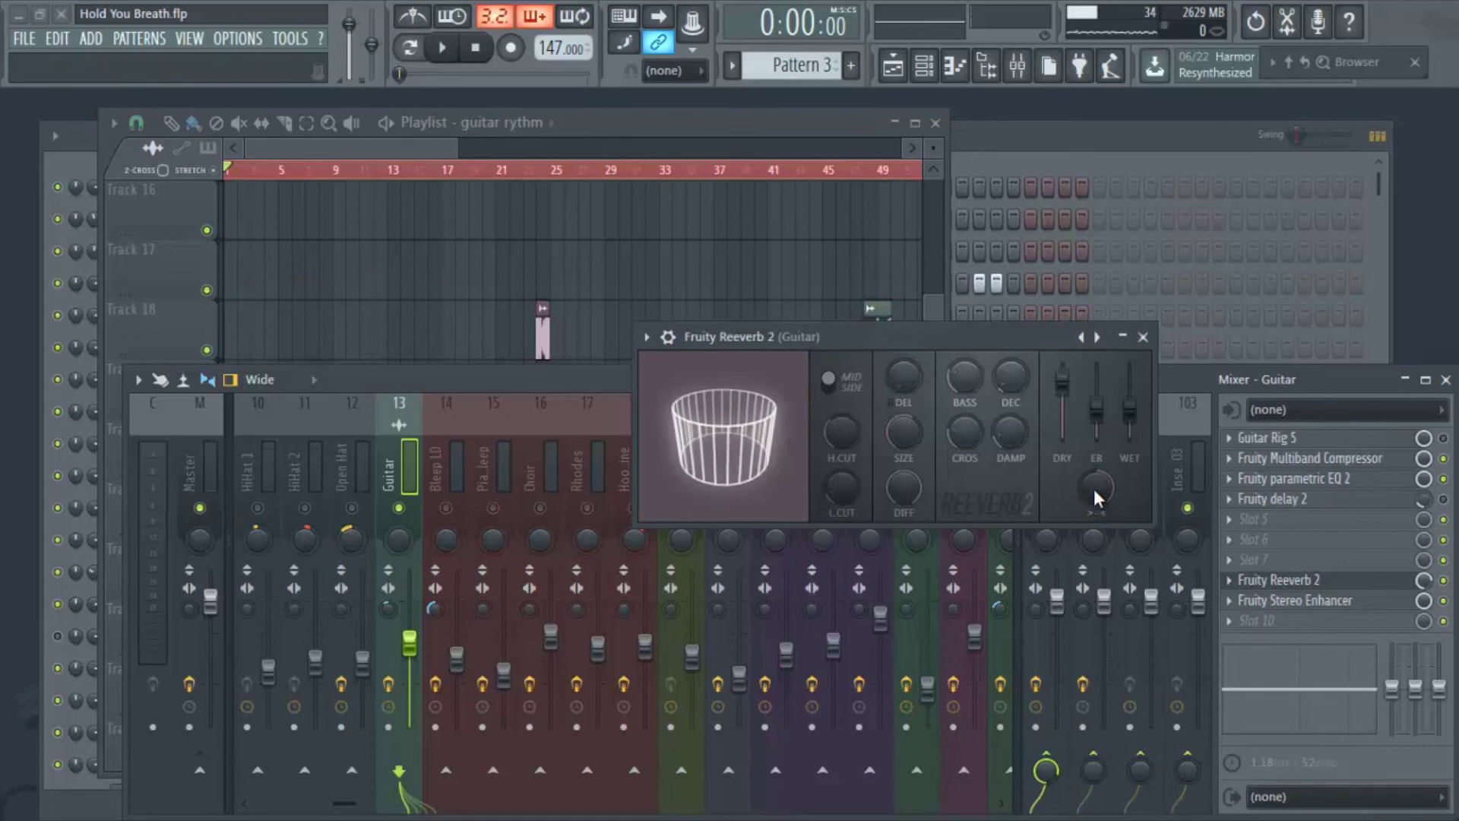
key("space")
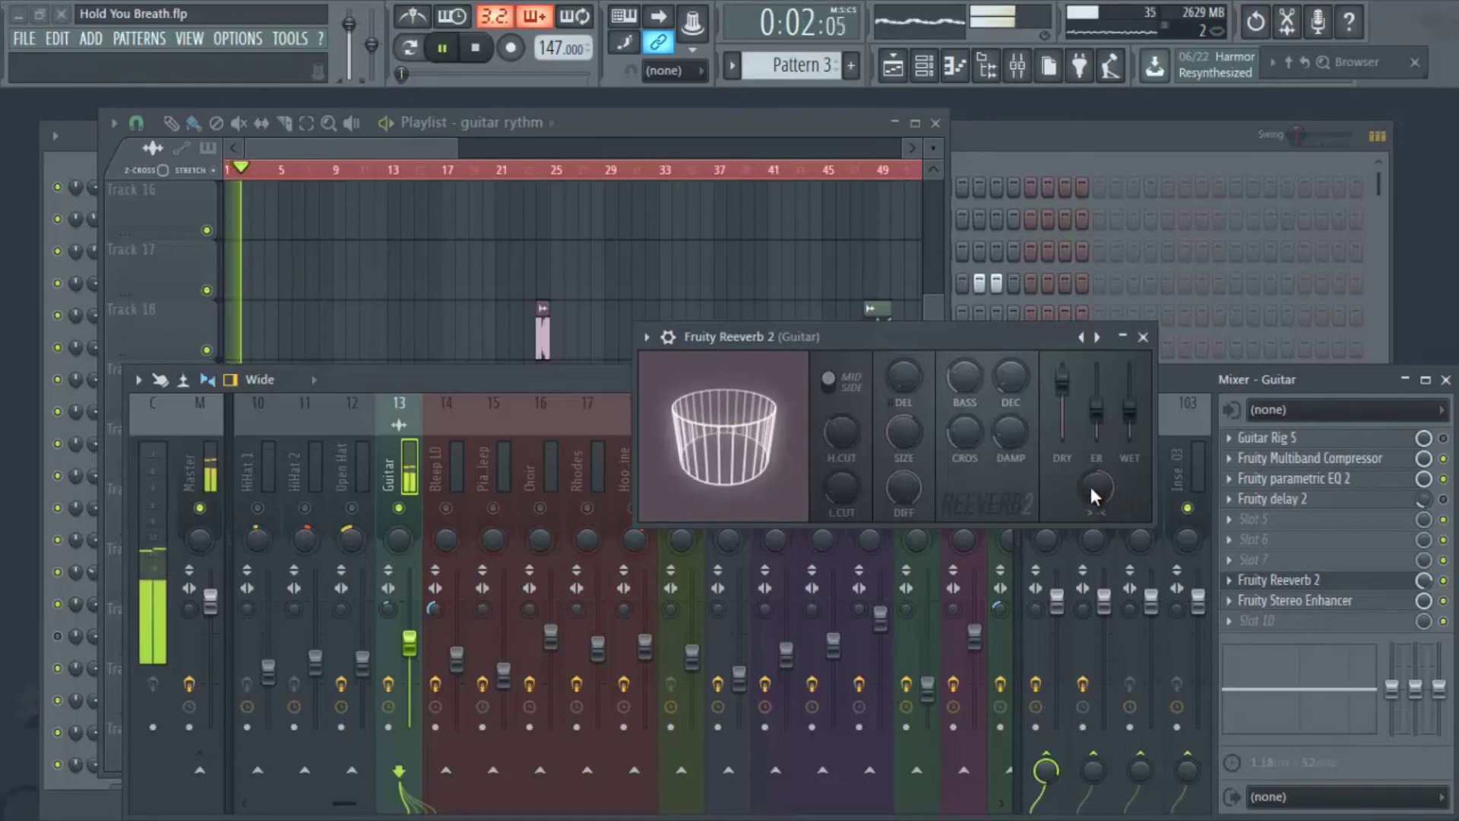
left_click_drag(1095, 494, 1115, 614)
key("space")
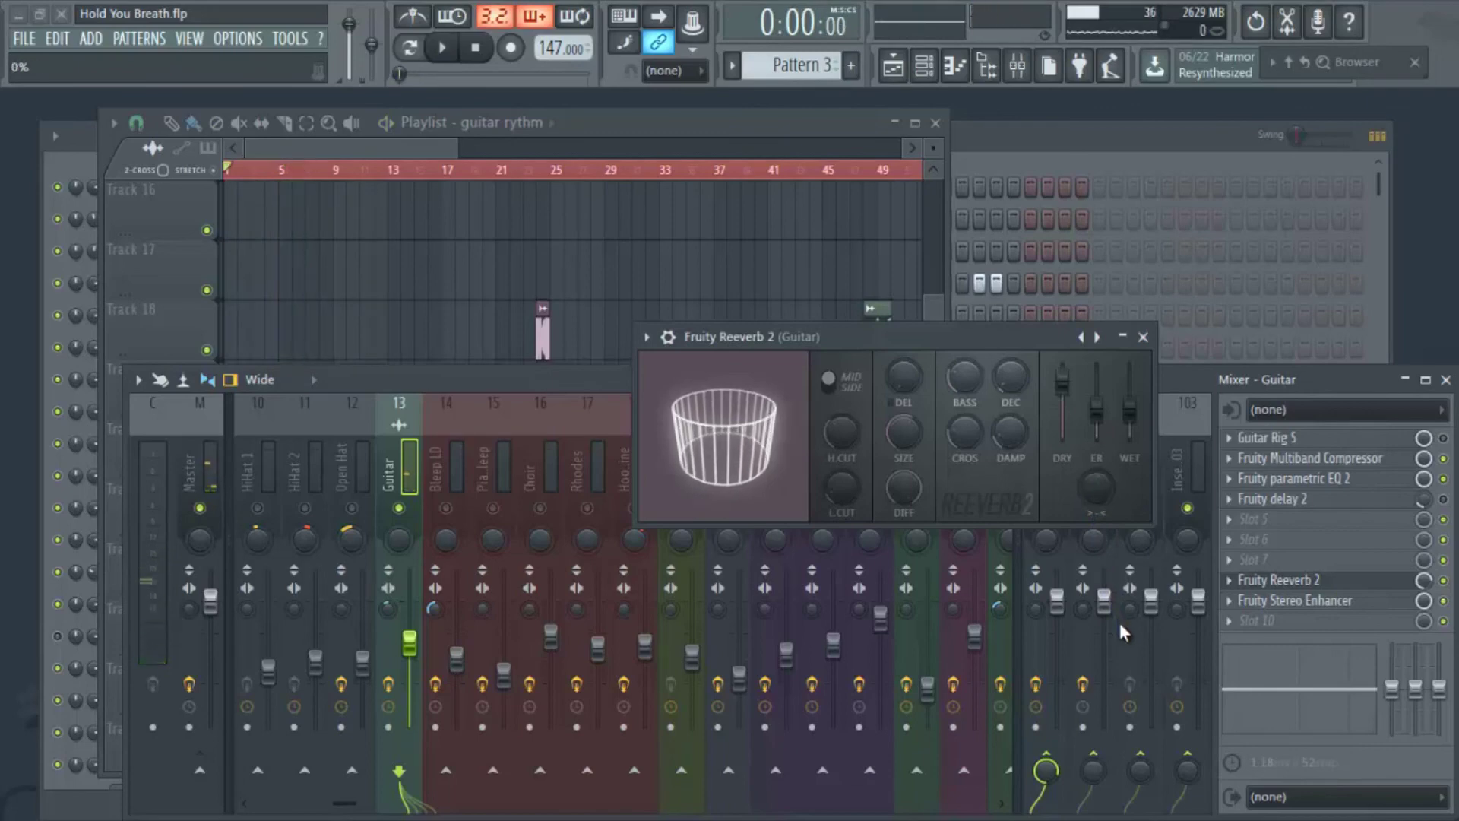
key("space")
left_click_drag(1089, 487, 1084, 647)
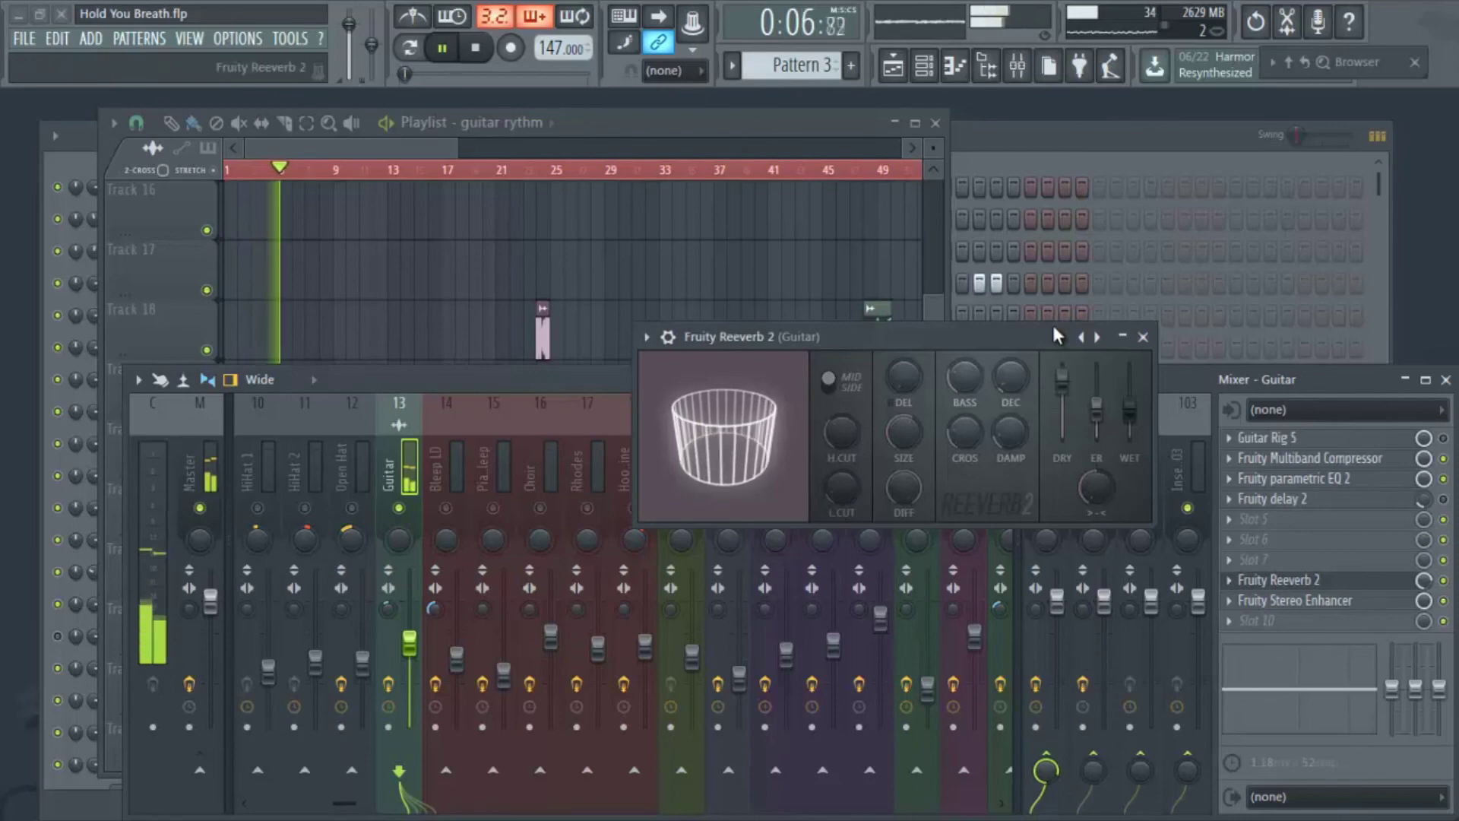
key("space")
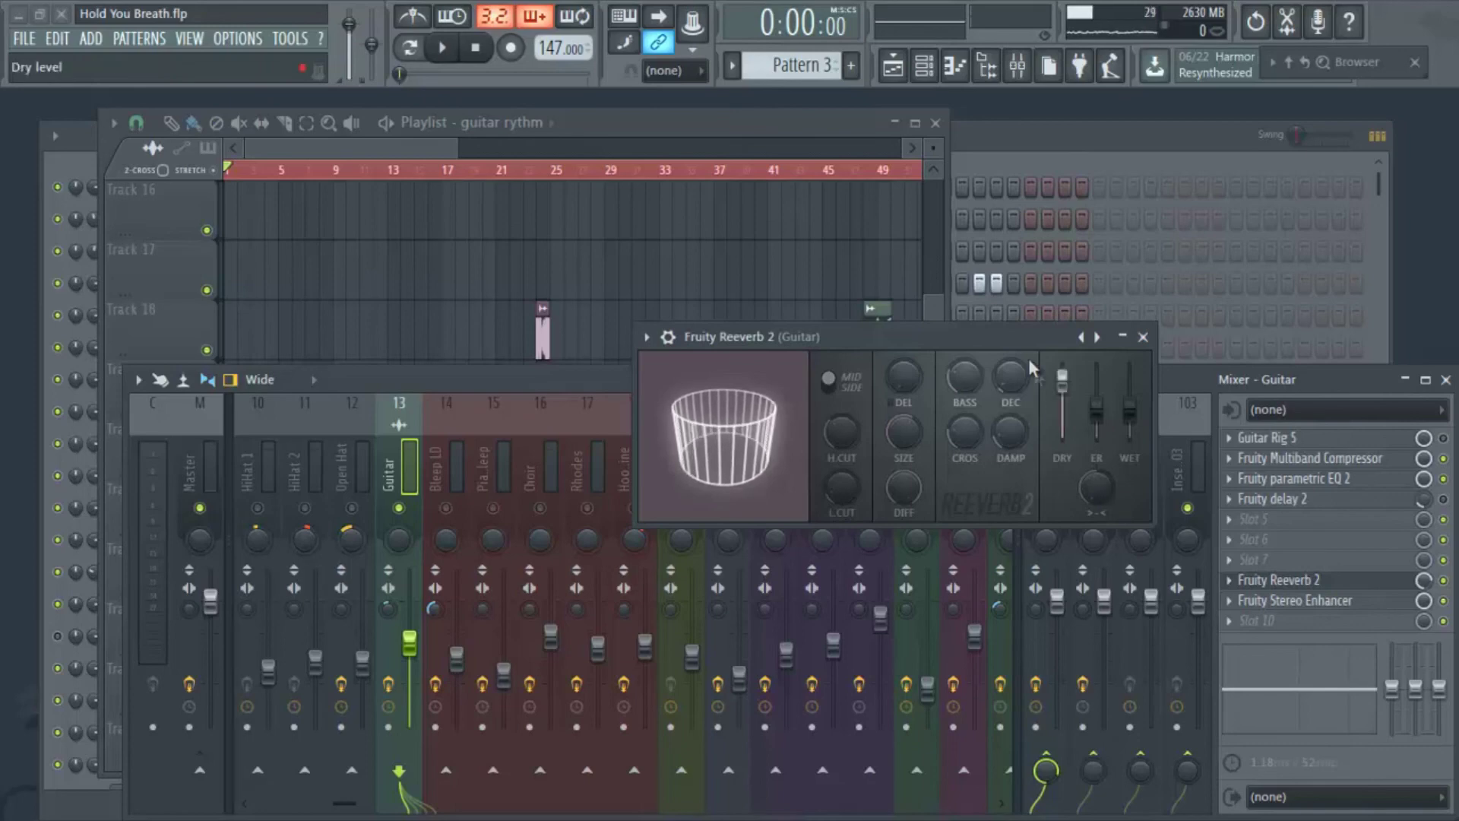
left_click_drag(1018, 342, 1032, 352)
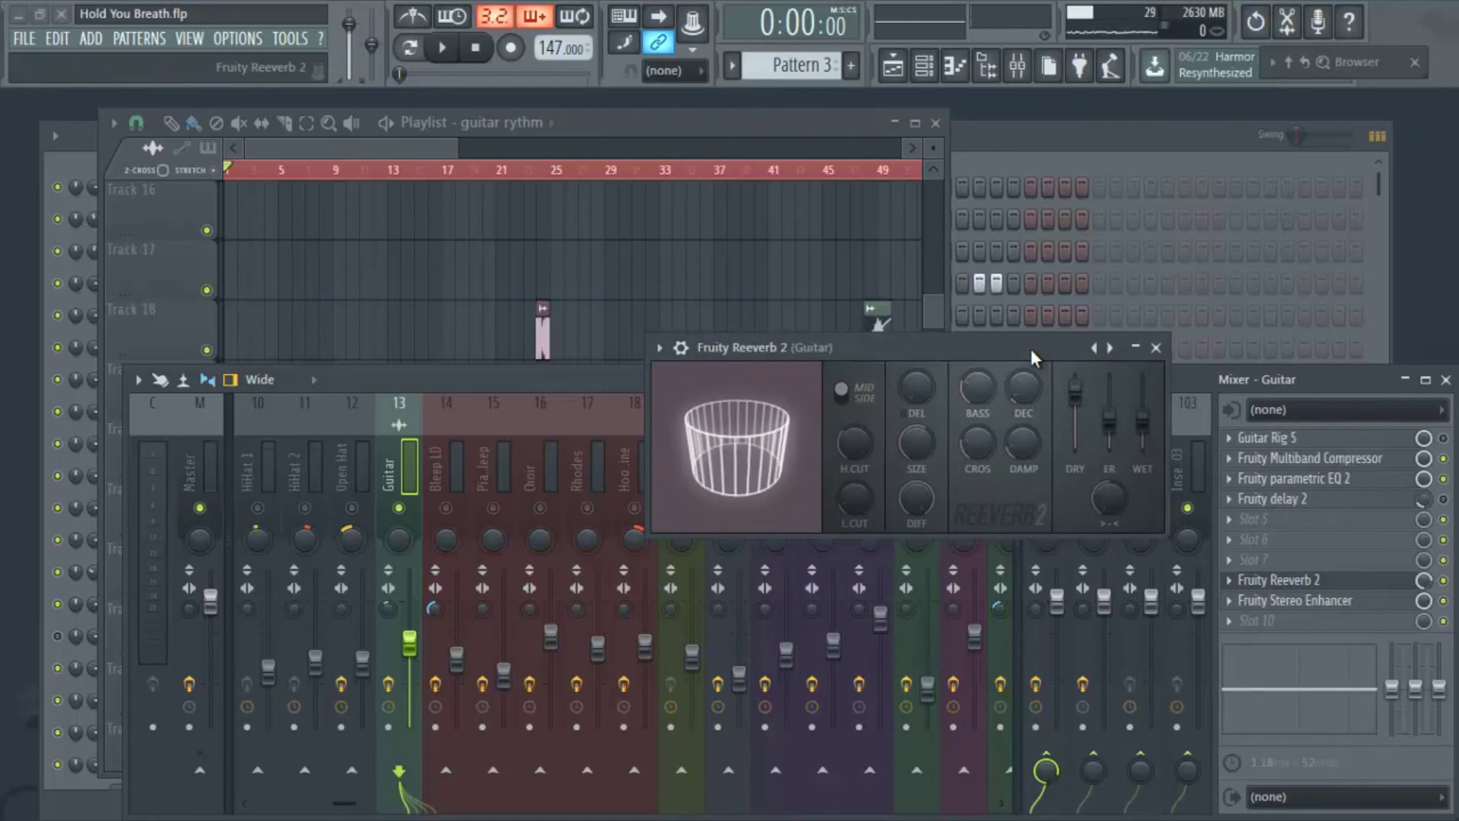